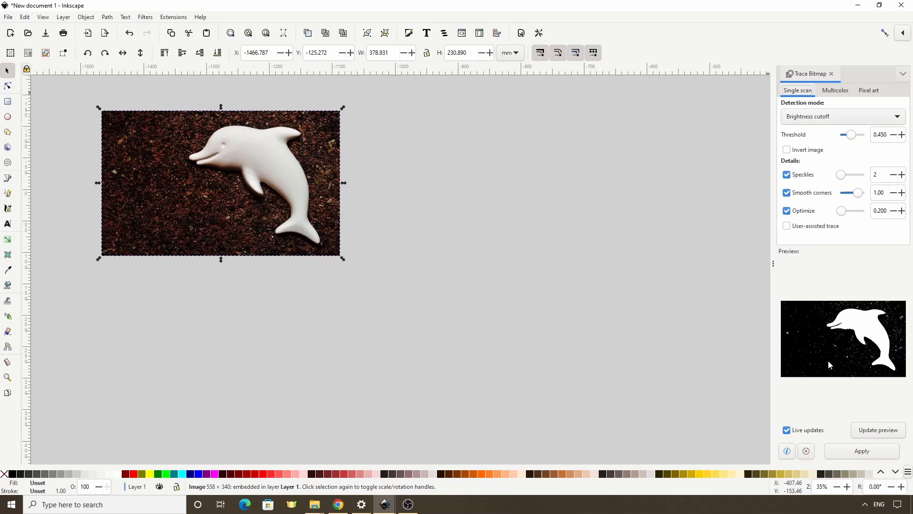
Step: Try tracing the dolphin photo with Brightness cutoff at a 0.450 threshold, move the traced path off the photo and delete it
click(851, 455)
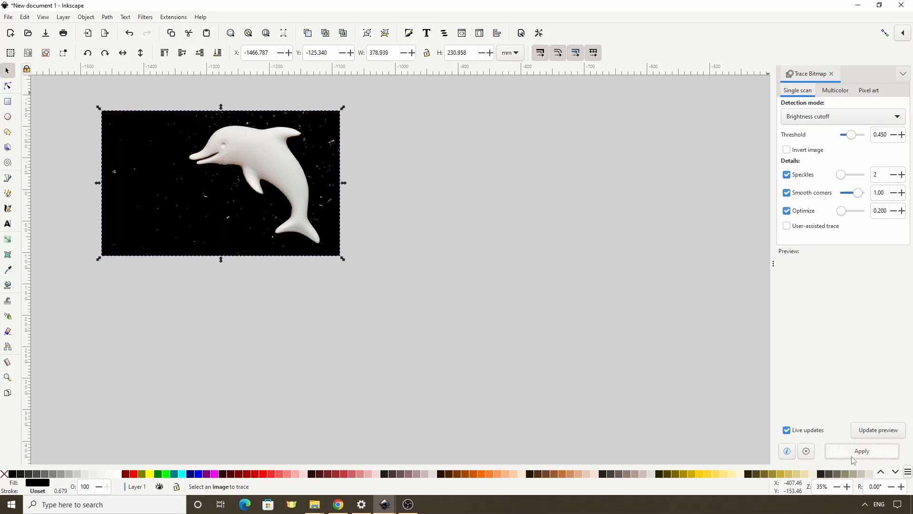
mouse_move(190, 186)
mouse_down()
mouse_move(223, 232)
mouse_move(208, 242)
mouse_move(244, 190)
mouse_move(284, 190)
mouse_move(266, 195)
mouse_move(308, 289)
mouse_move(412, 315)
mouse_up()
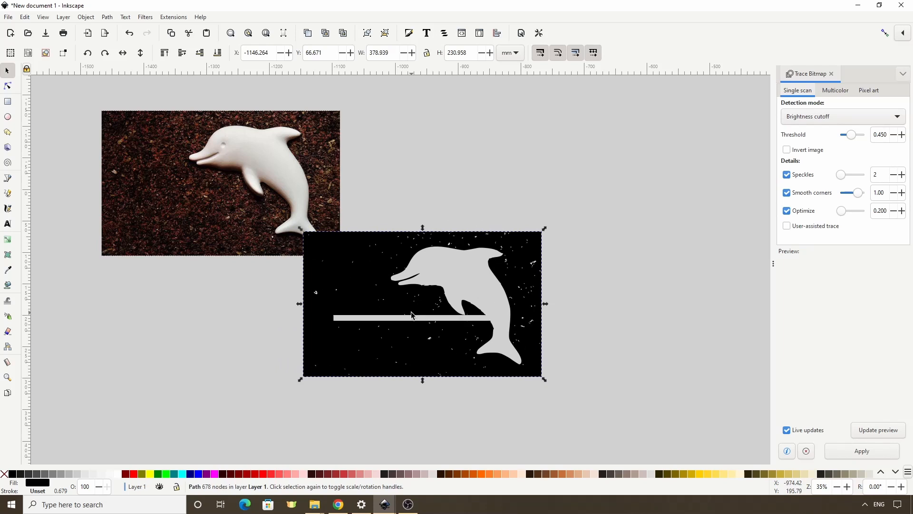
key(Delete)
Step: Trace the dolphin photo as a single Brightness cutoff scan with the image inverted and the threshold set to 0.480
click(222, 200)
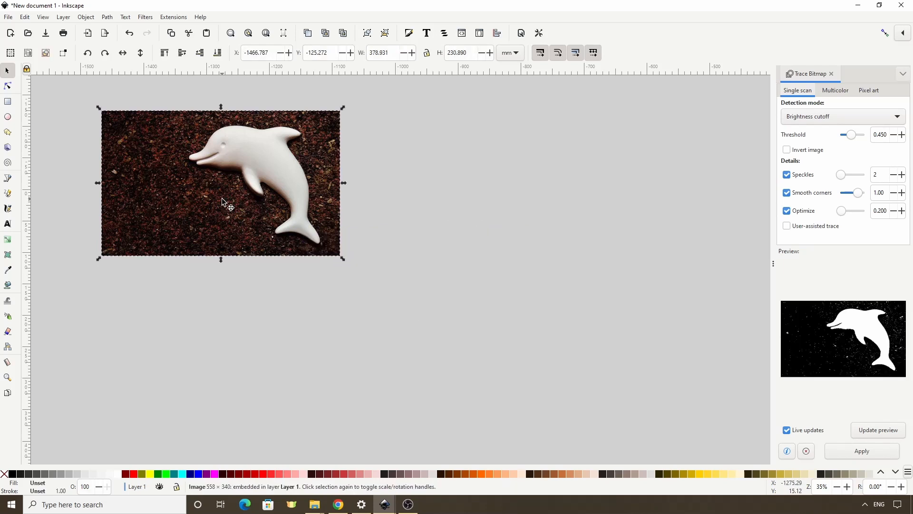
click(786, 150)
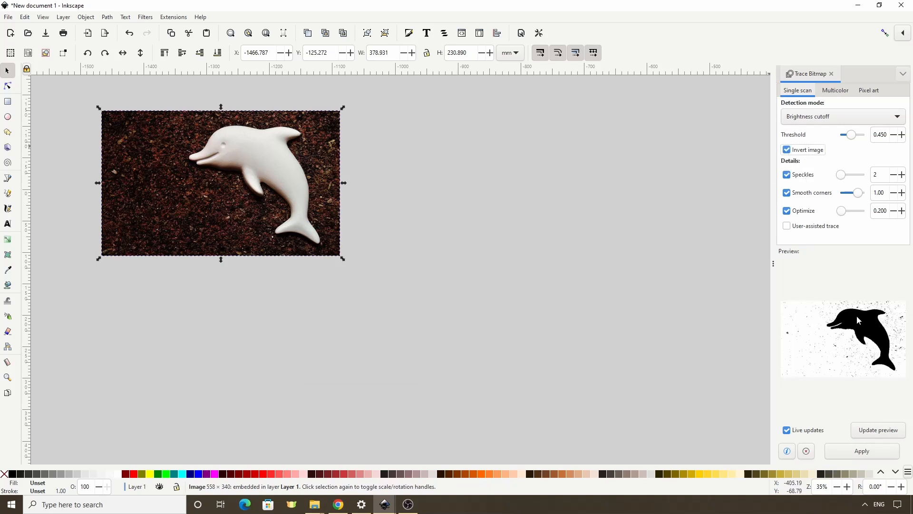
click(902, 136)
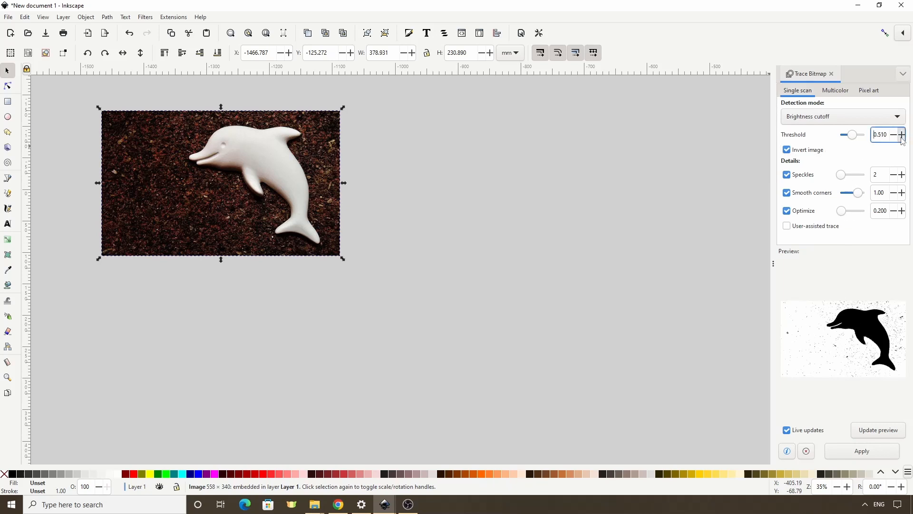
click(901, 135)
click(902, 135)
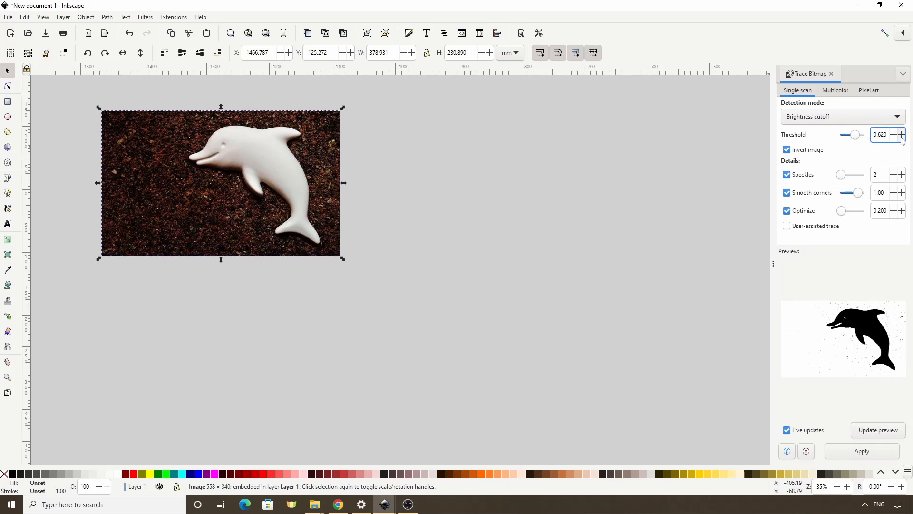
click(895, 137)
click(895, 138)
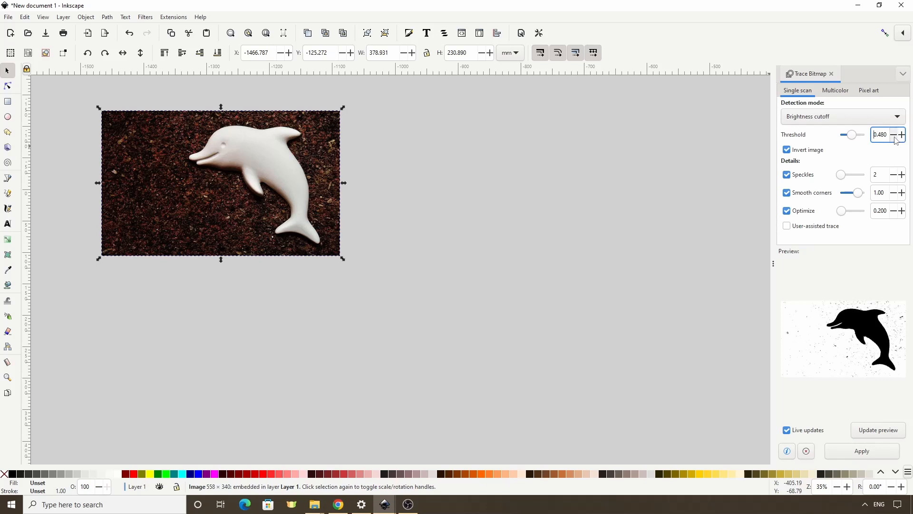
click(862, 451)
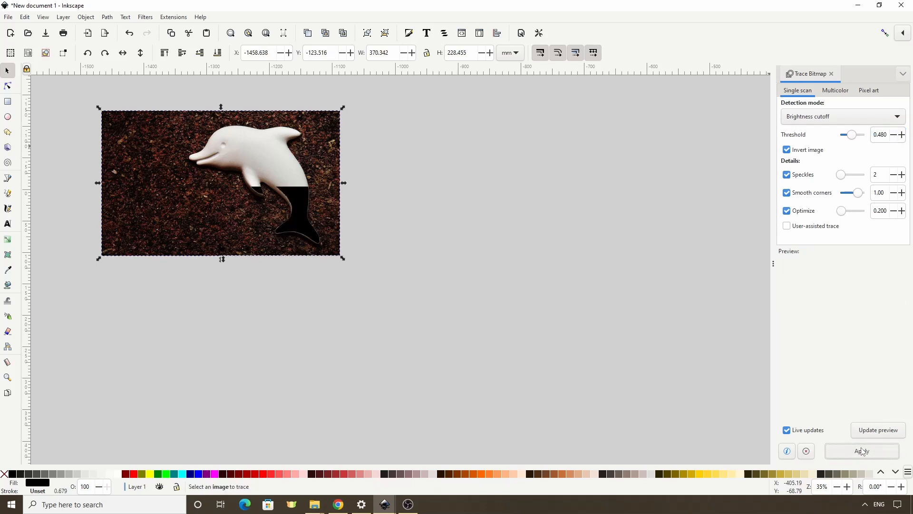
Step: Move the black traced dolphin path off the photo, close the tracing settings and delete the original photo
mouse_move(265, 192)
mouse_down()
mouse_move(362, 268)
mouse_move(406, 279)
mouse_up()
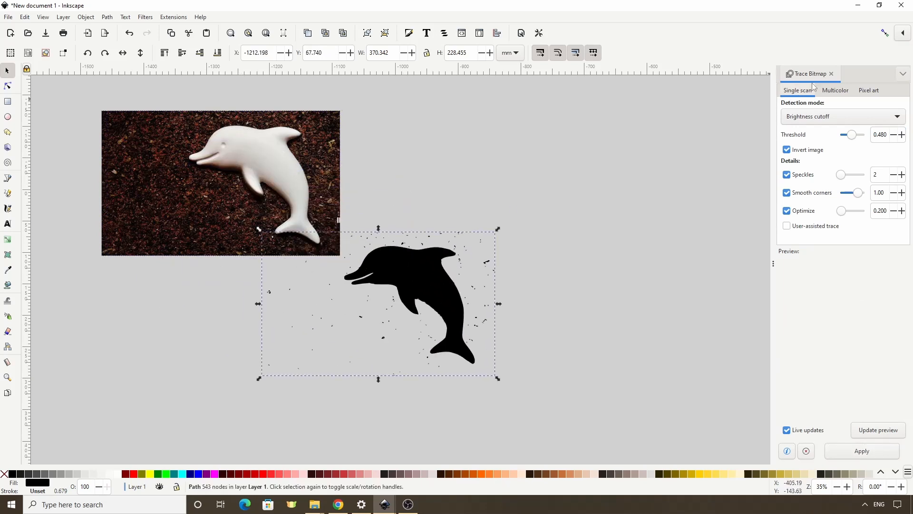
click(832, 75)
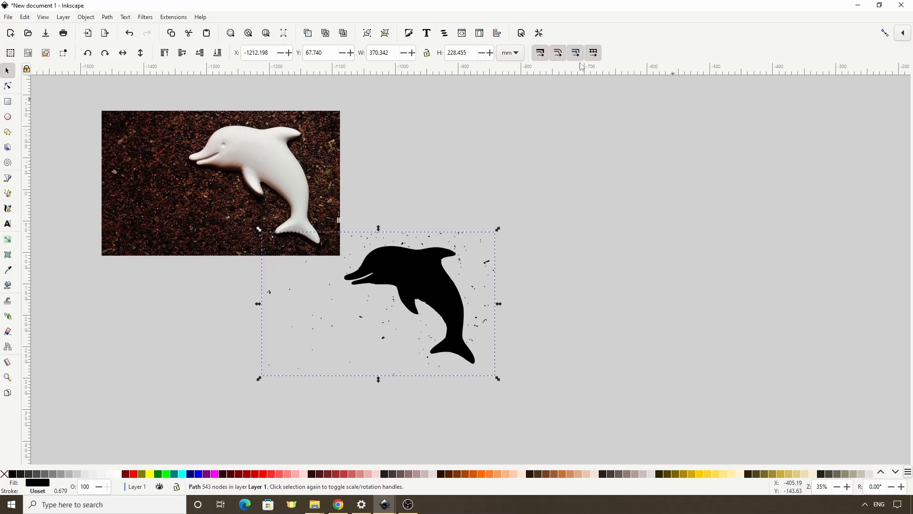
click(271, 134)
key(Delete)
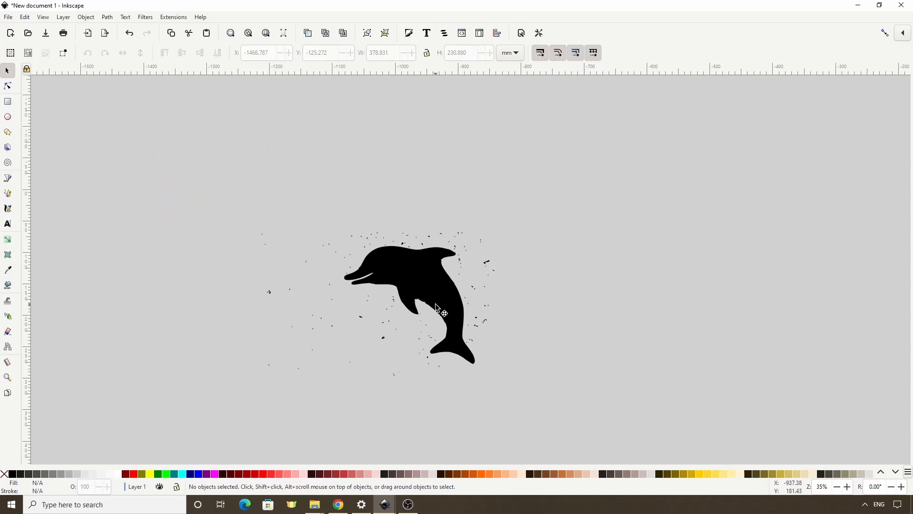
Step: Draw a closed straight-segment Pen outline, about 234 × 195 mm, loosely around the whole dolphin silhouette, leaving the surrounding speckles outside
scroll(436, 311, up, 3)
scroll(418, 309, up, 1)
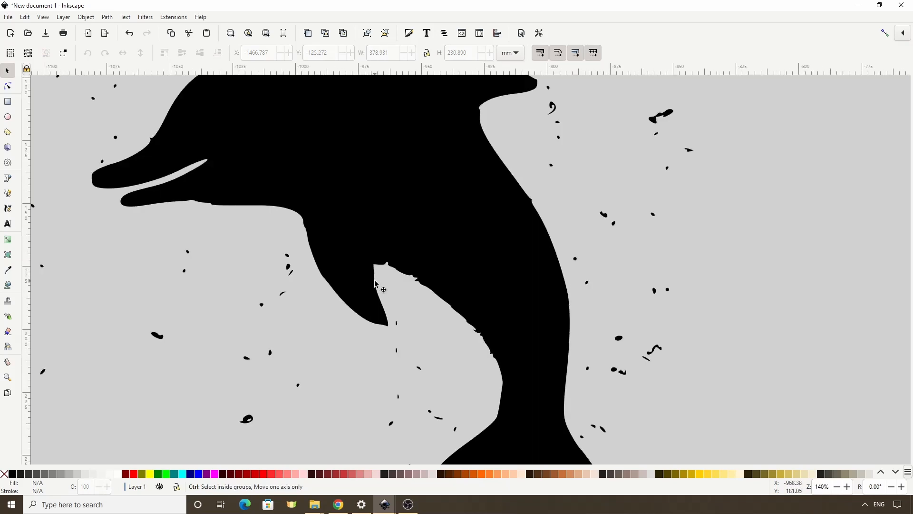
click(8, 178)
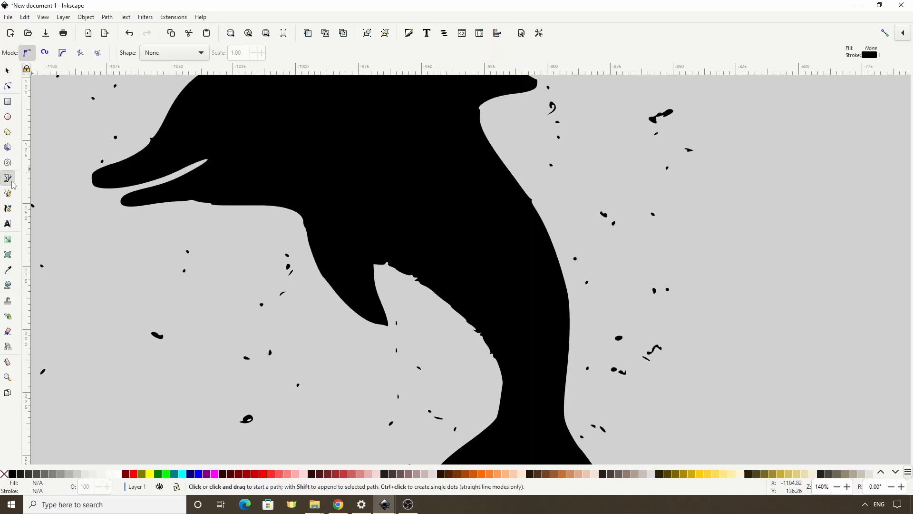
click(248, 217)
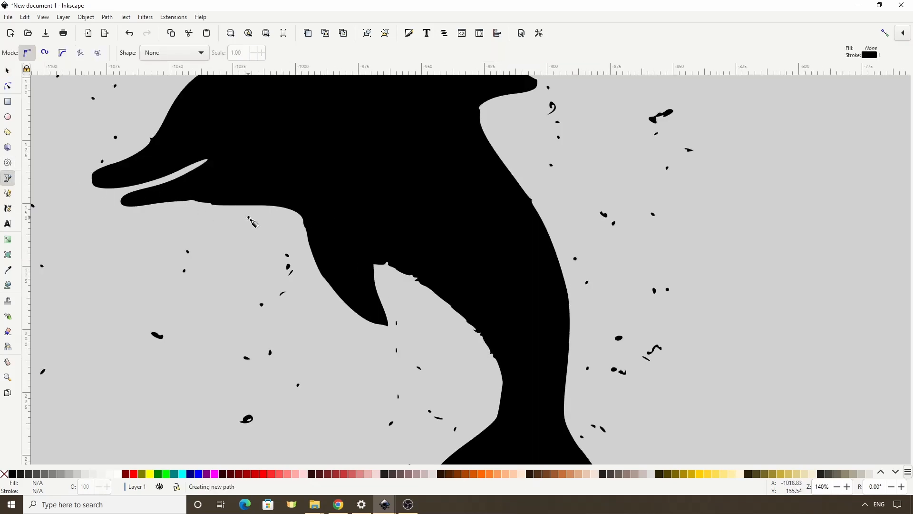
click(294, 234)
click(312, 293)
click(374, 343)
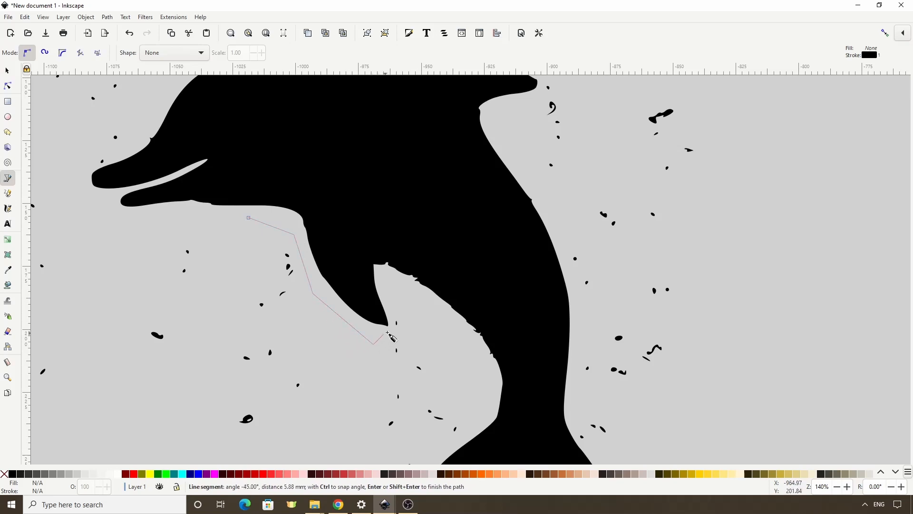
click(393, 335)
click(392, 301)
click(410, 293)
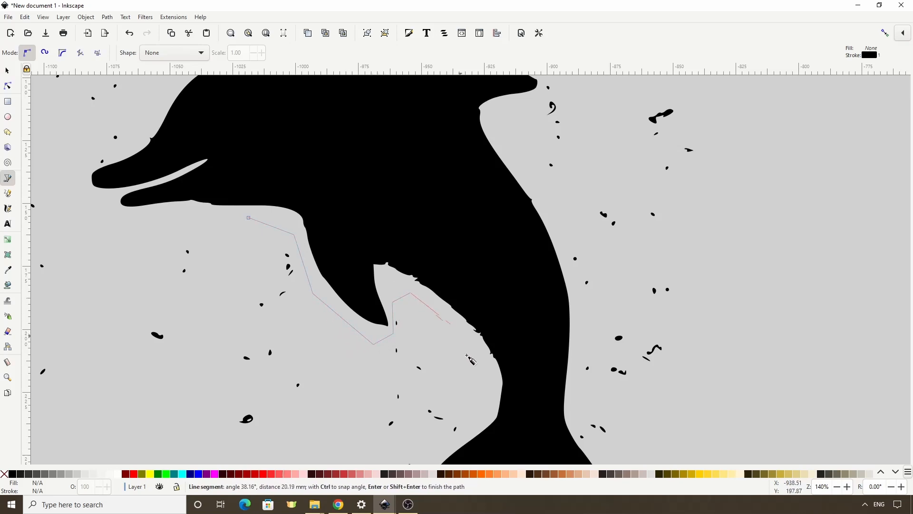
click(493, 388)
scroll(490, 390, down, 6)
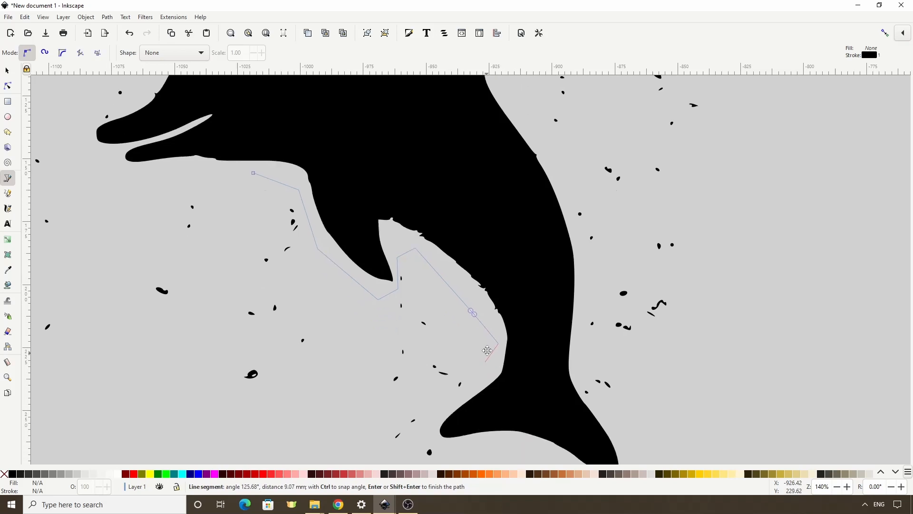
scroll(497, 279, down, 1)
click(484, 294)
click(449, 315)
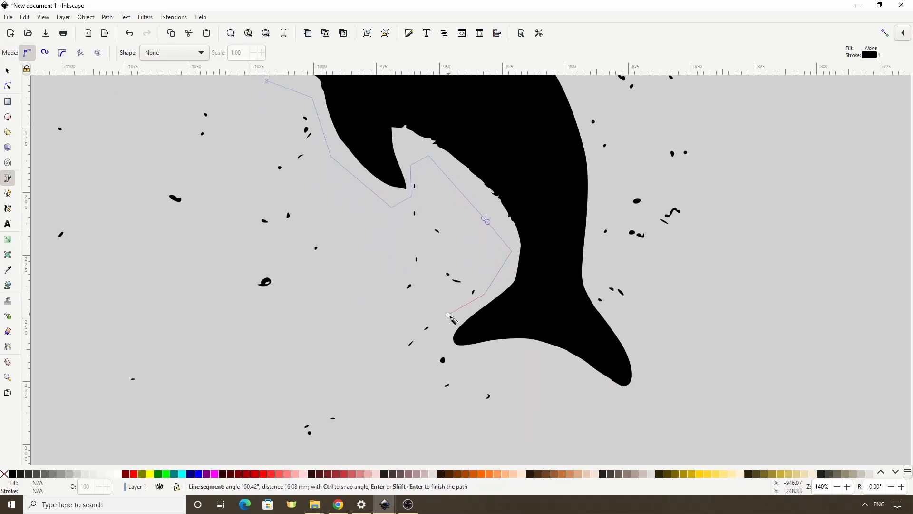
click(437, 340)
click(472, 366)
click(675, 401)
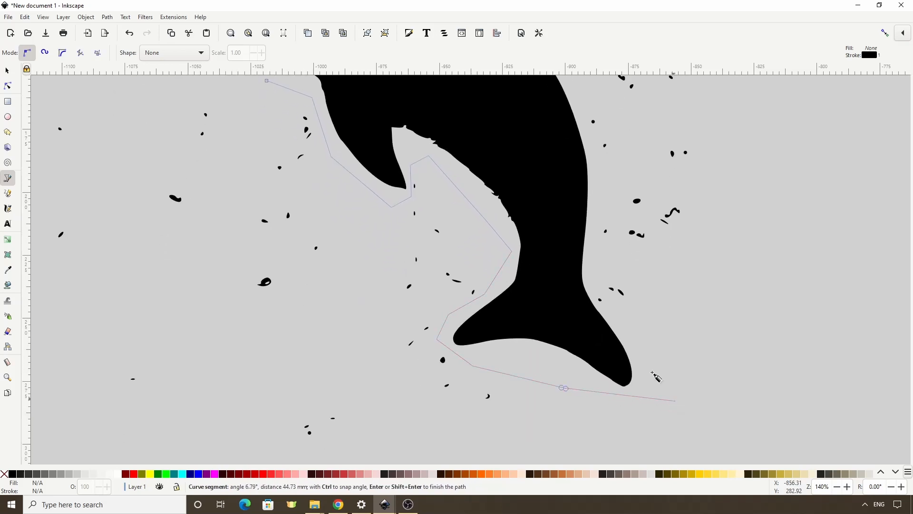
click(617, 317)
click(598, 307)
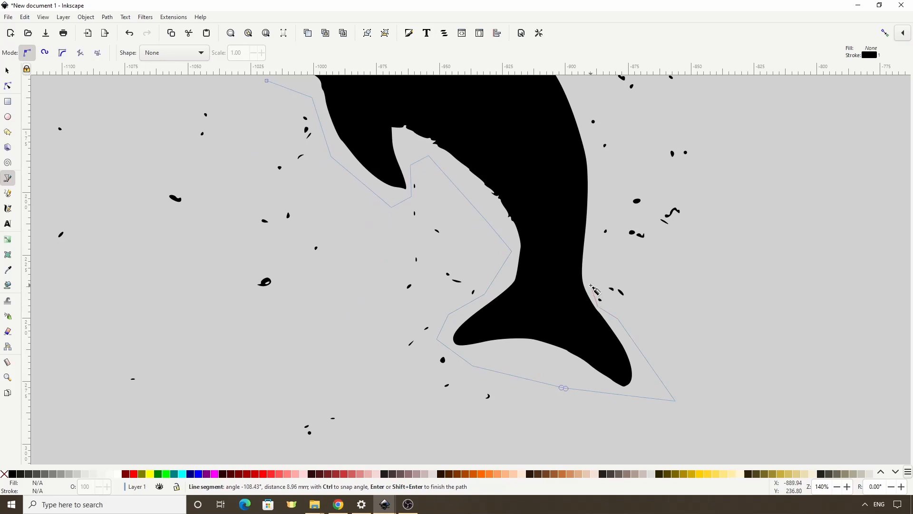
click(592, 285)
click(603, 192)
click(587, 144)
scroll(561, 236, up, 10)
click(552, 228)
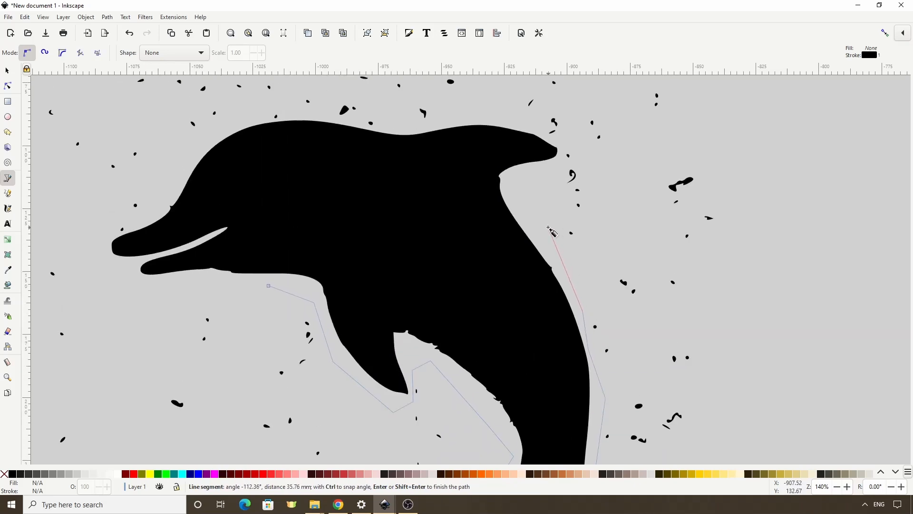
click(531, 166)
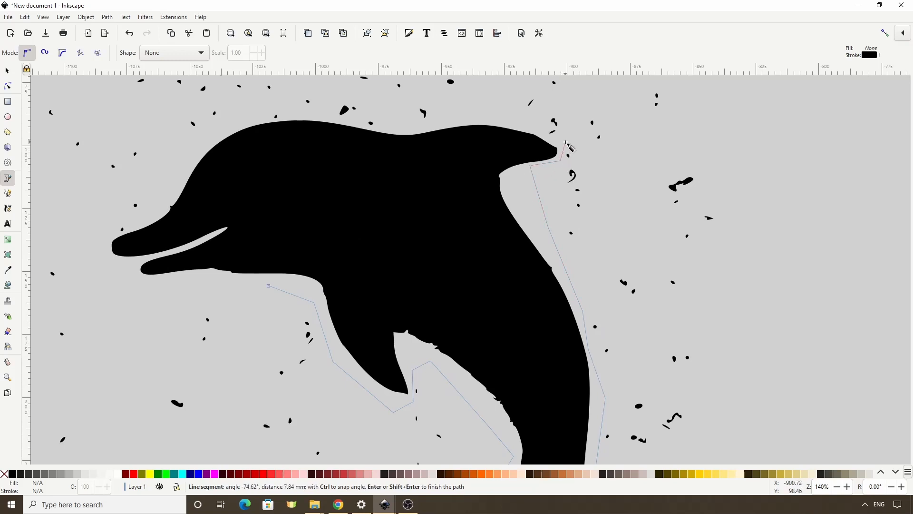
click(566, 142)
click(481, 119)
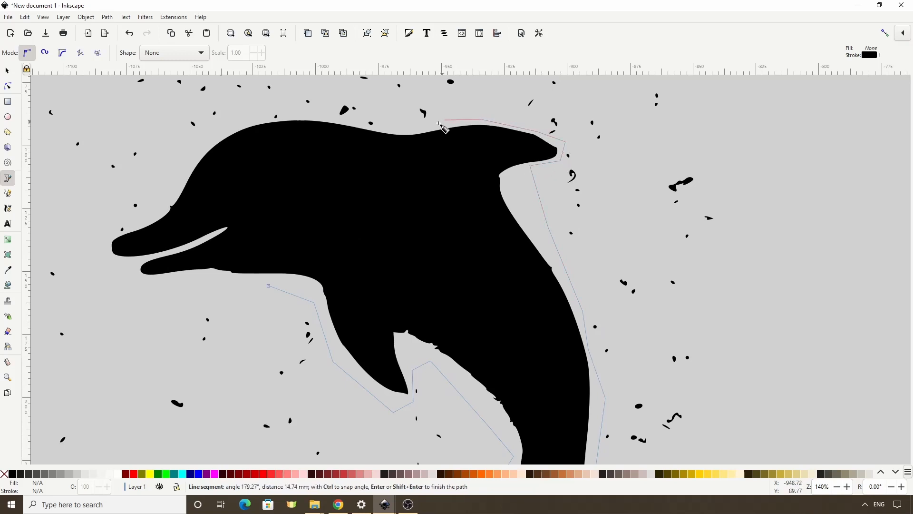
click(397, 127)
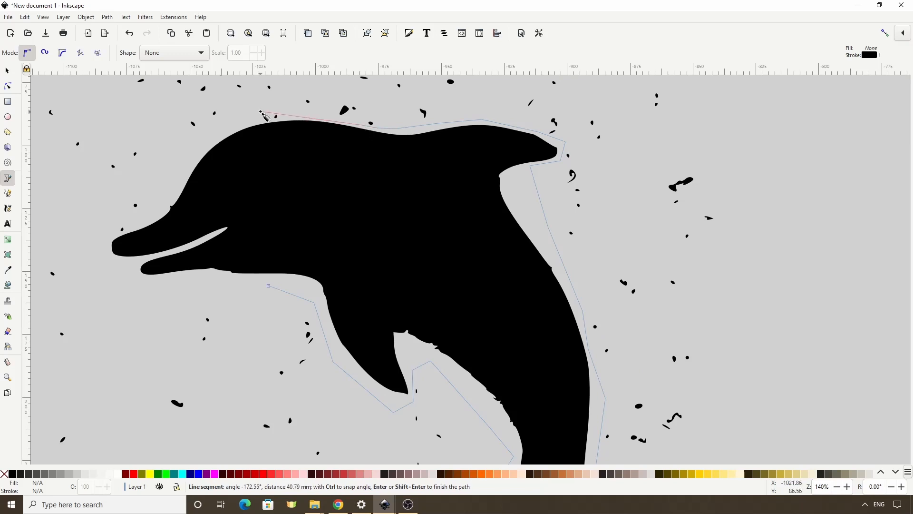
click(286, 119)
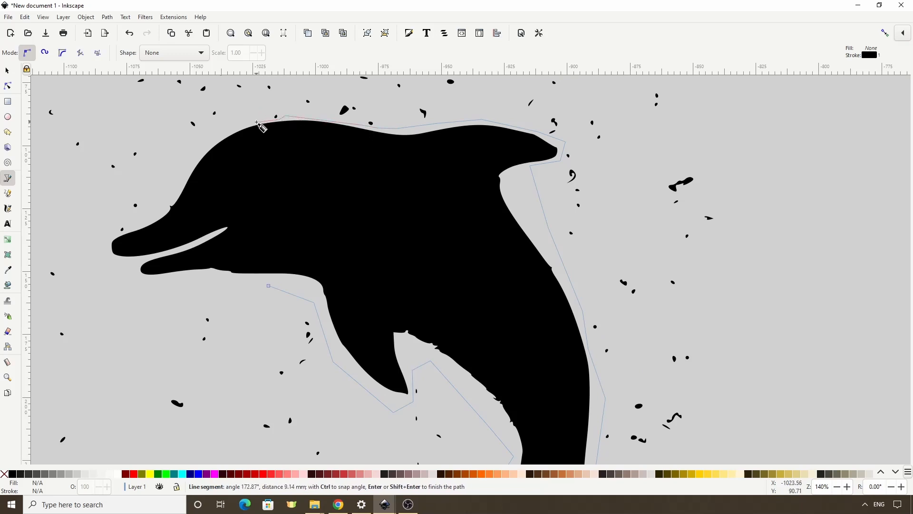
click(196, 139)
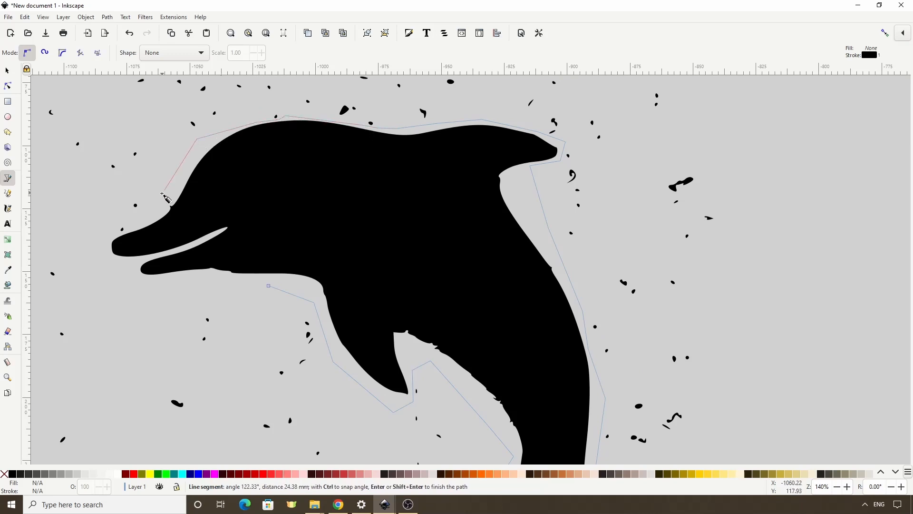
click(139, 222)
click(90, 243)
click(130, 296)
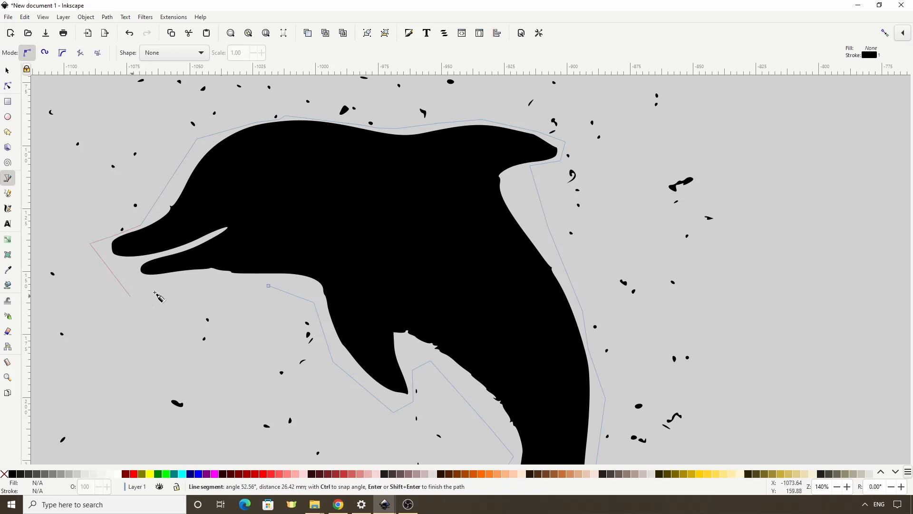
click(268, 286)
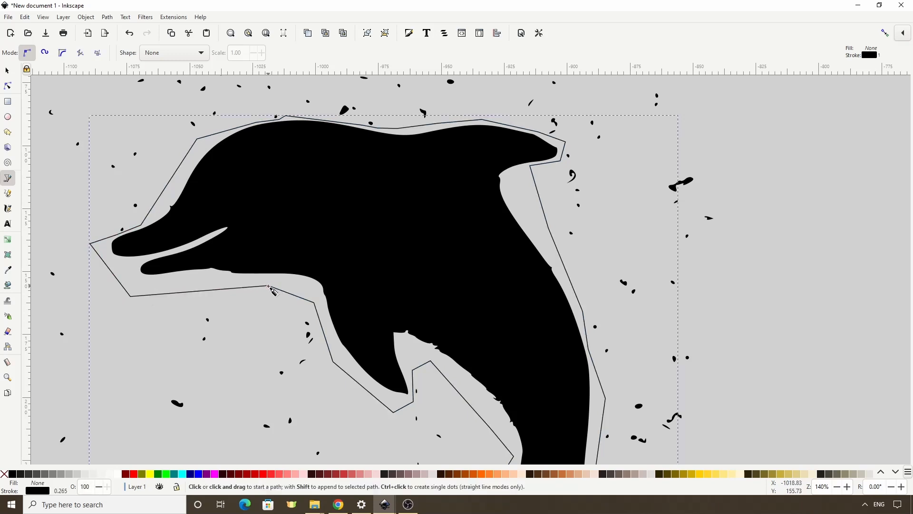
Step: Select the drawn outline together with the traced dolphin path and apply Intersection to strip the speckles outside the outline
click(8, 72)
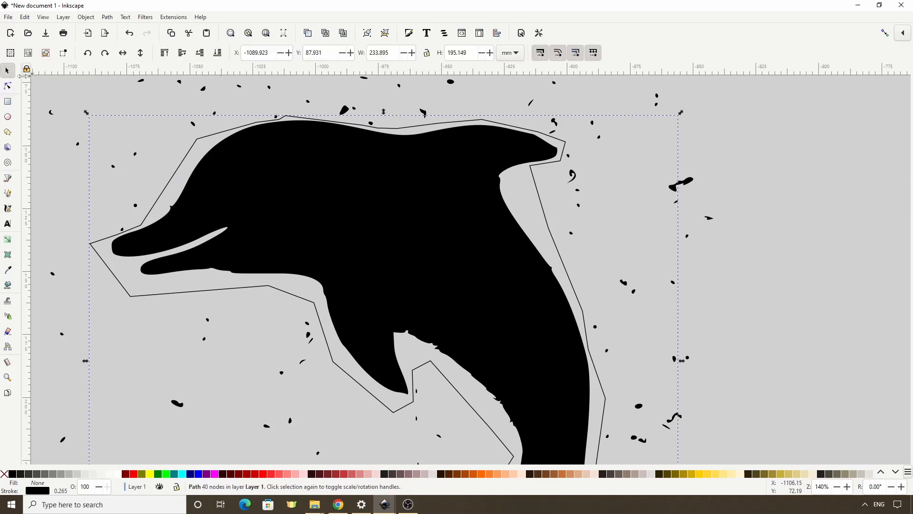
shift+click(335, 210)
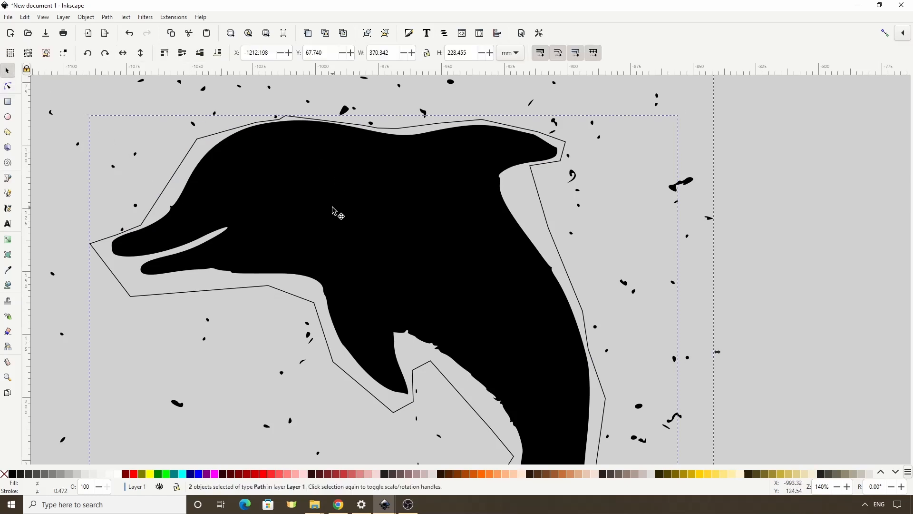
click(107, 17)
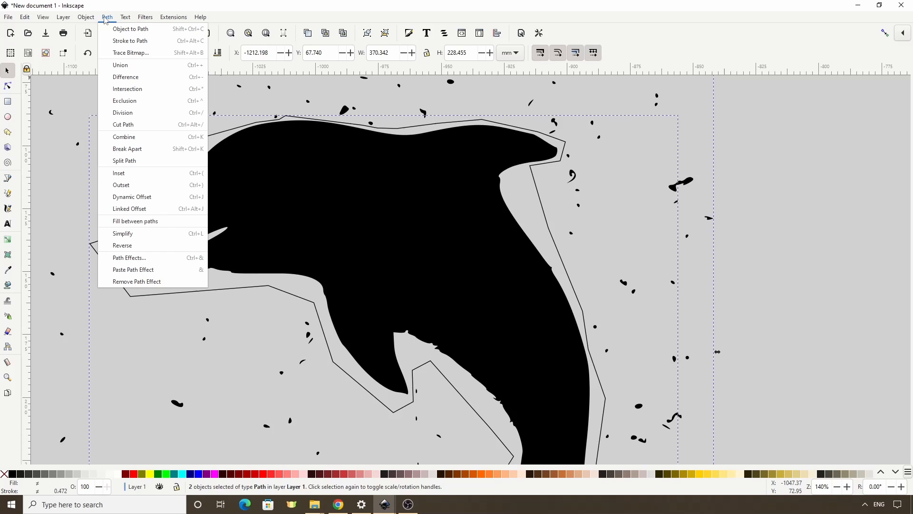
click(130, 90)
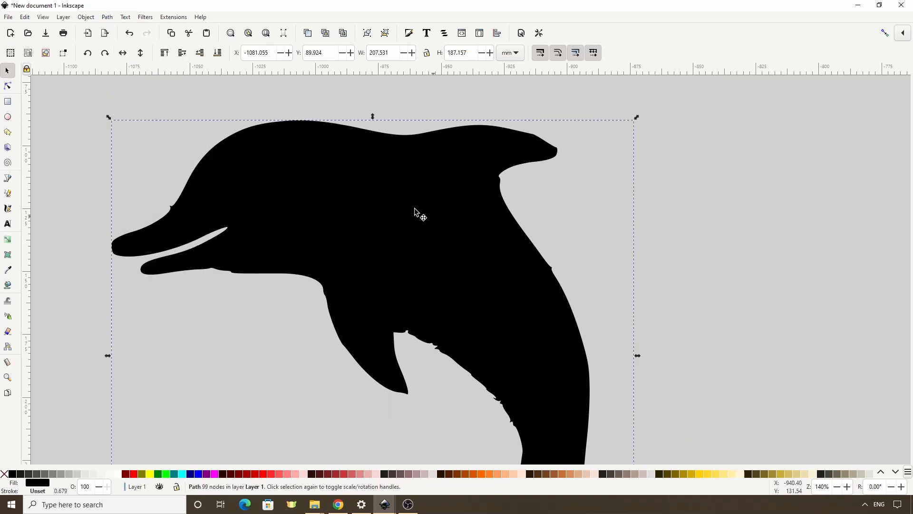
Step: Simplify the dolphin path to smooth its jagged edges
scroll(416, 230, down, 1)
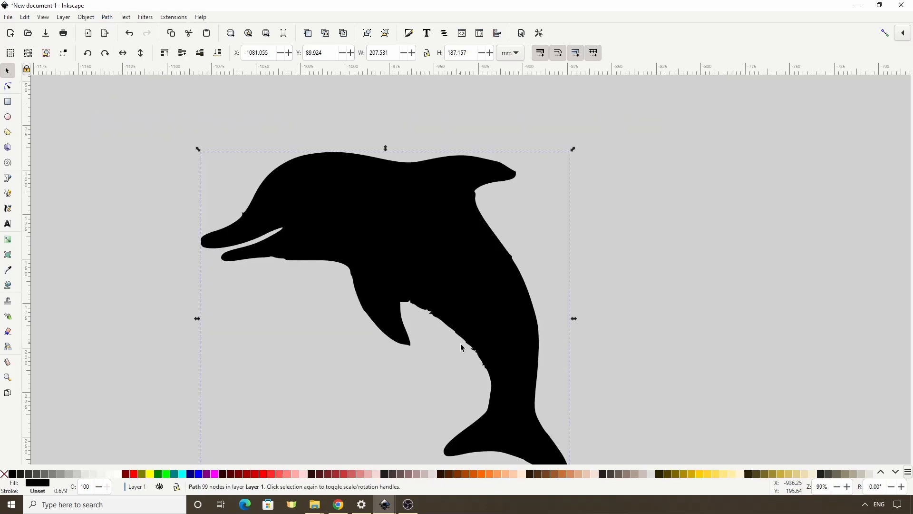
click(107, 17)
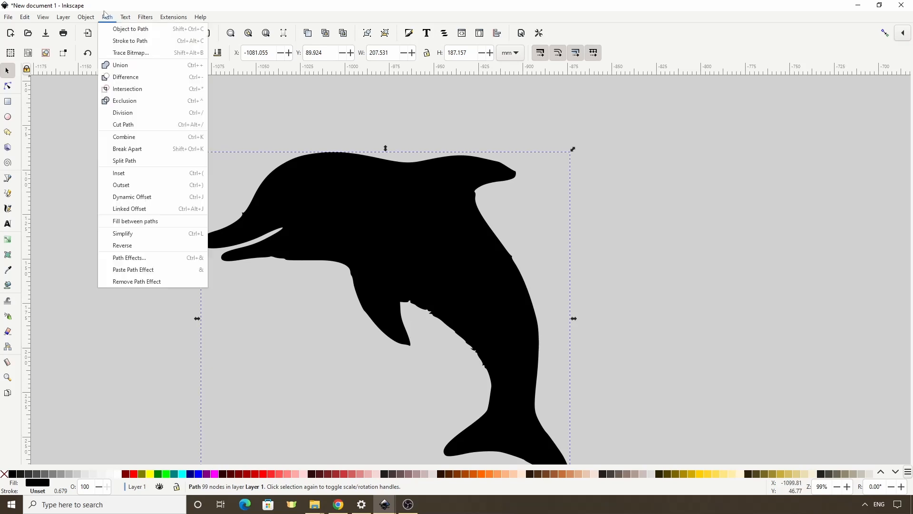
click(126, 233)
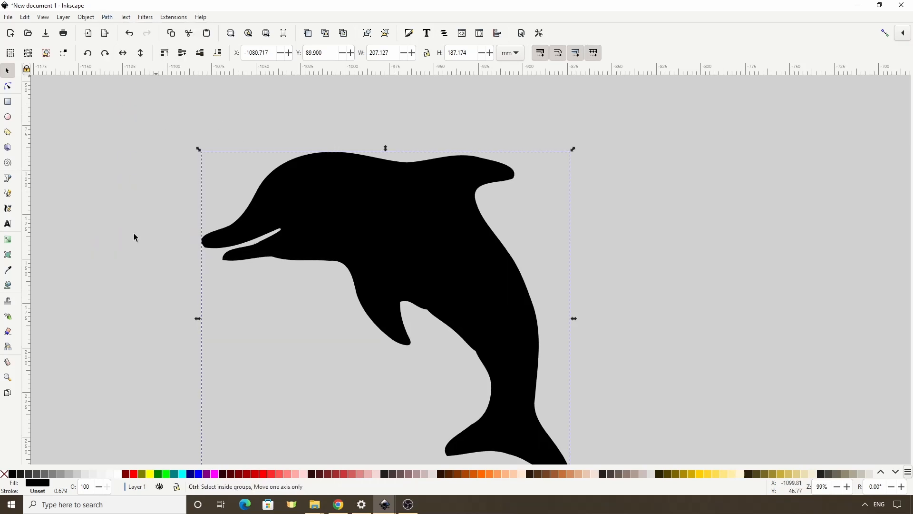
Step: Simplify the dolphin path twice more and undo the last simplification
key(ctrl+l)
key(ctrl+l)
key(ctrl+z)
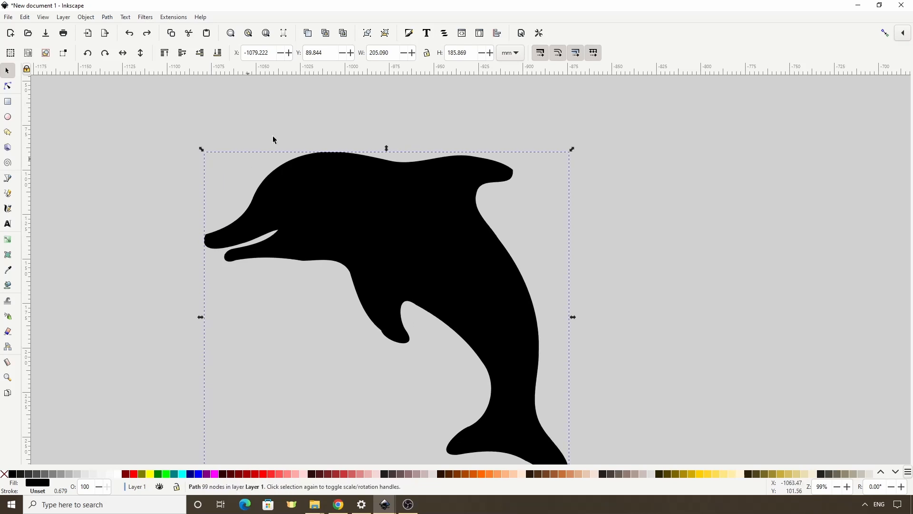
Step: Fill the dolphin with a flat dark blue of hue 196, saturation 85 and value 52
click(409, 33)
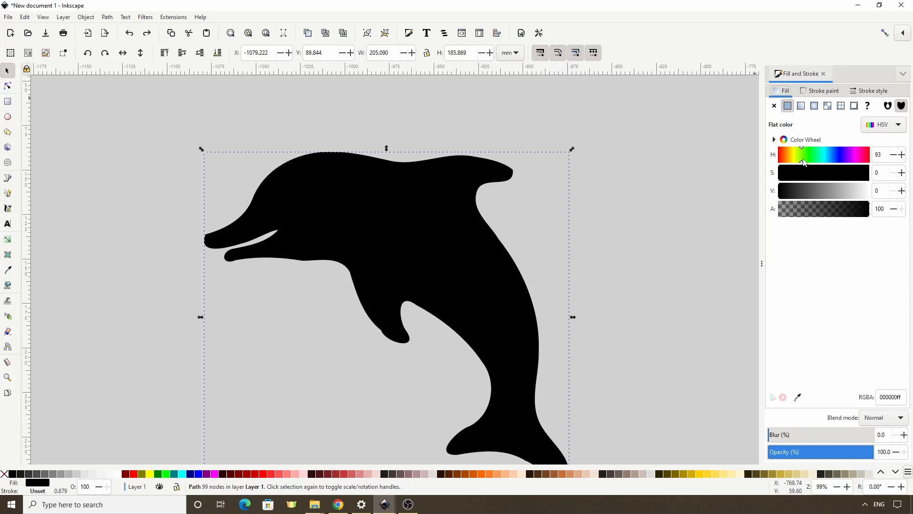
drag(803, 163, 826, 163)
click(843, 174)
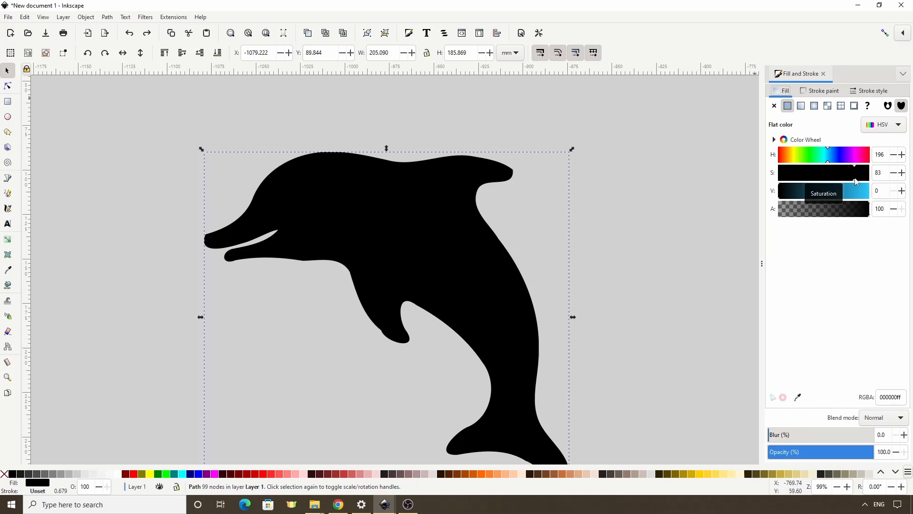
drag(855, 181, 831, 196)
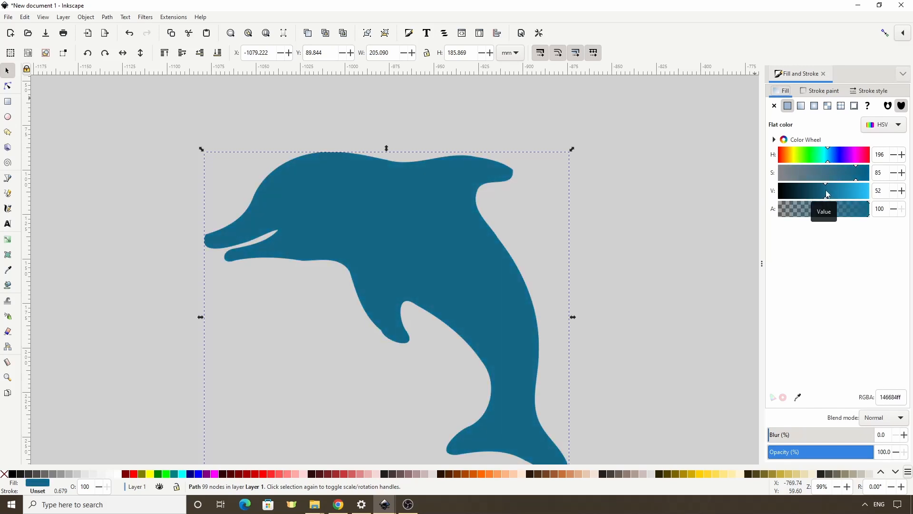
Step: Draw a circle about 283 mm in diameter below and beside the dolphin and fill it light pink (ffaaaa)
scroll(433, 270, down, 2)
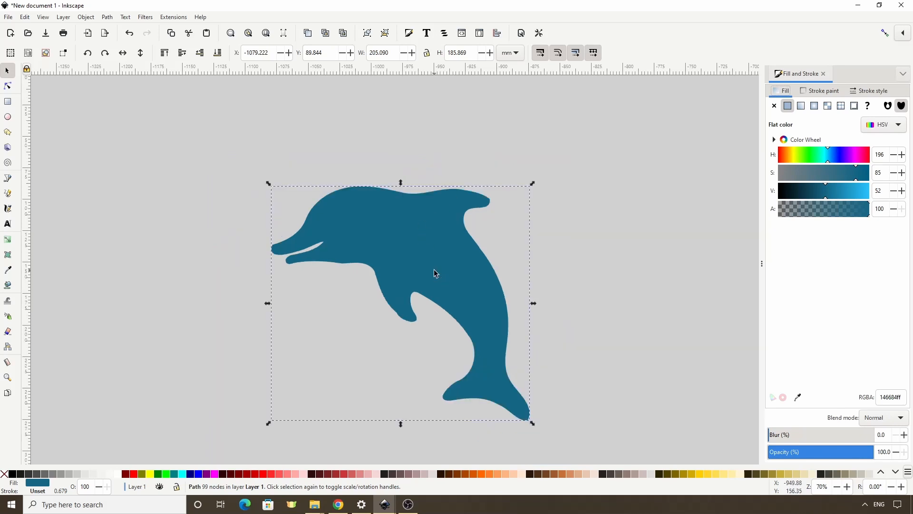
drag(445, 289, 204, 198)
scroll(214, 200, down, 1)
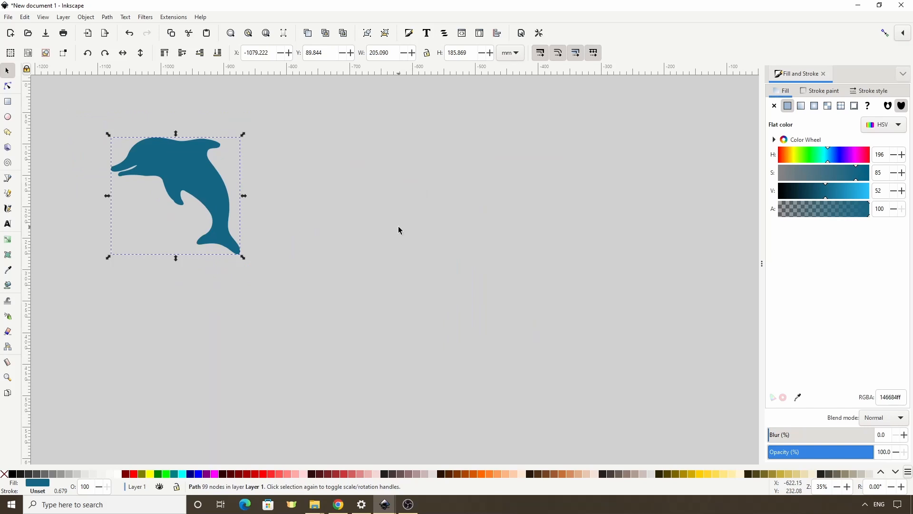
click(12, 118)
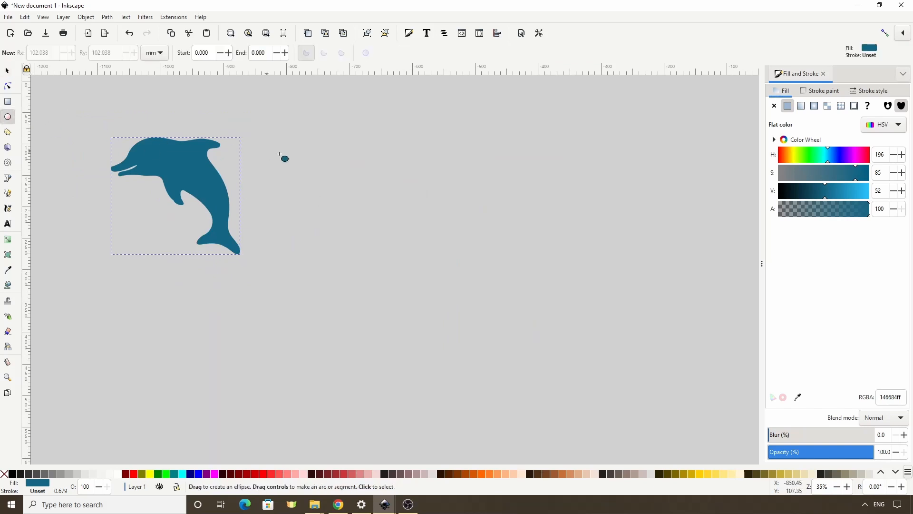
mouse_move(350, 196)
mouse_down()
mouse_move(487, 294)
mouse_move(569, 375)
mouse_up()
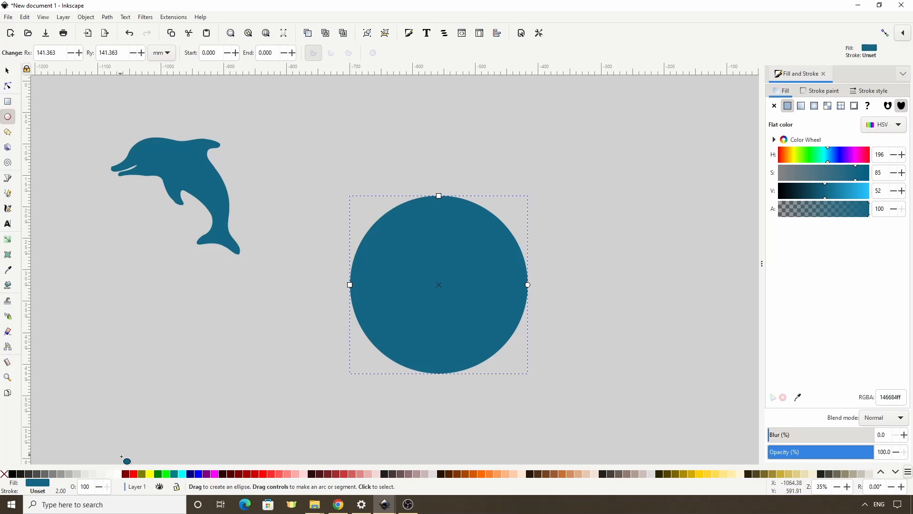
click(296, 474)
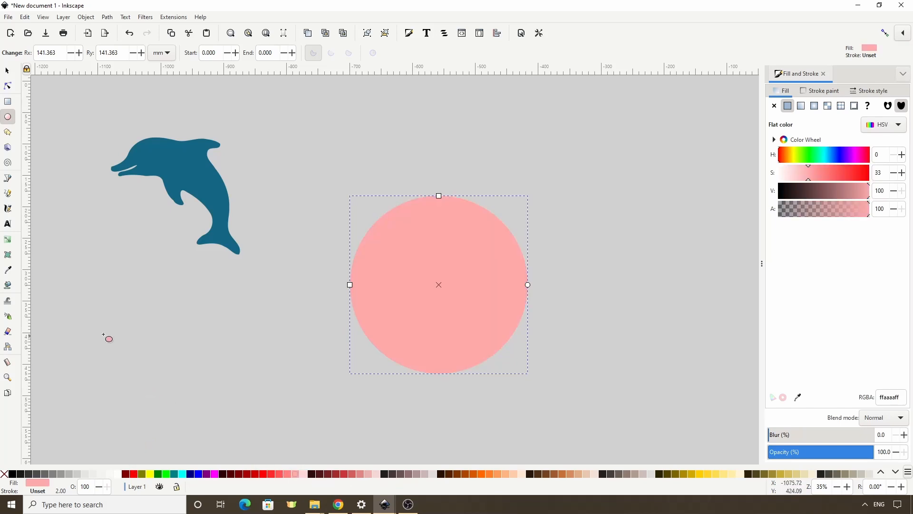
Step: Draw a closed Pen shape, about 368 × 190 mm, with a curved wave edge across the circle's middle and enclosing its lower part
click(8, 178)
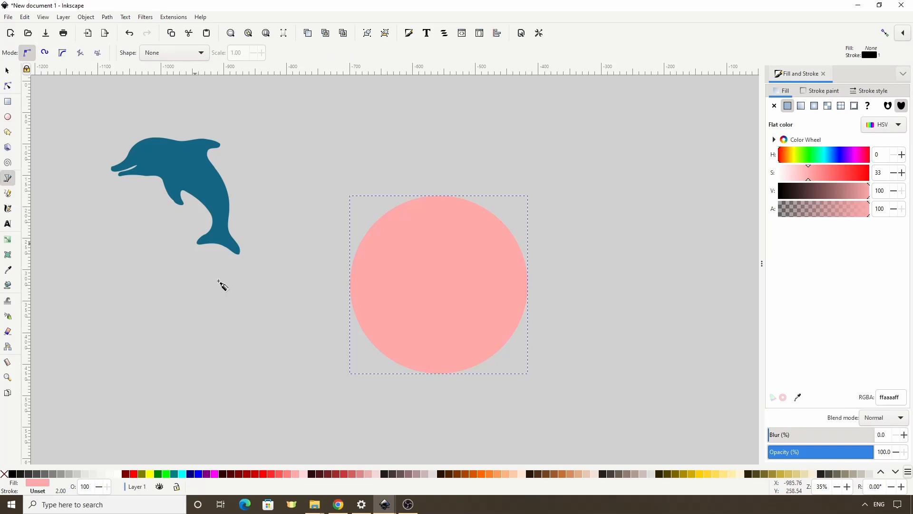
click(339, 297)
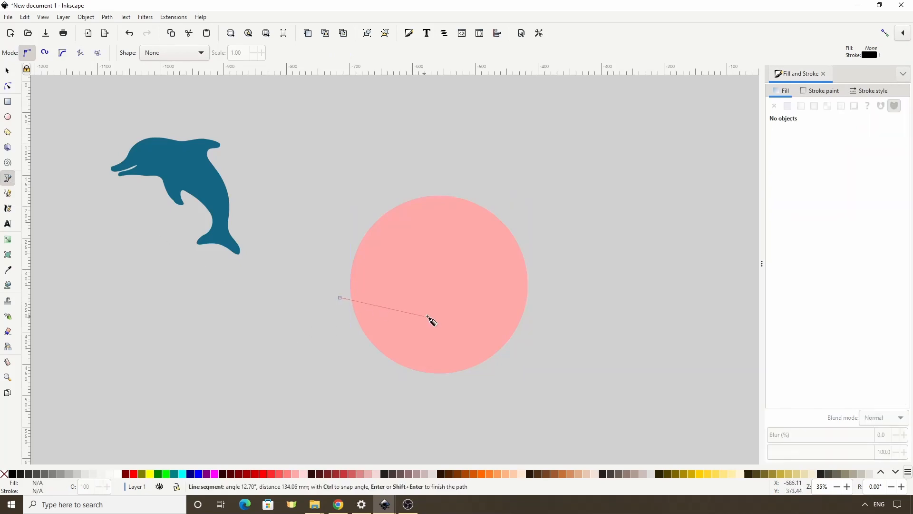
drag(434, 316, 485, 314)
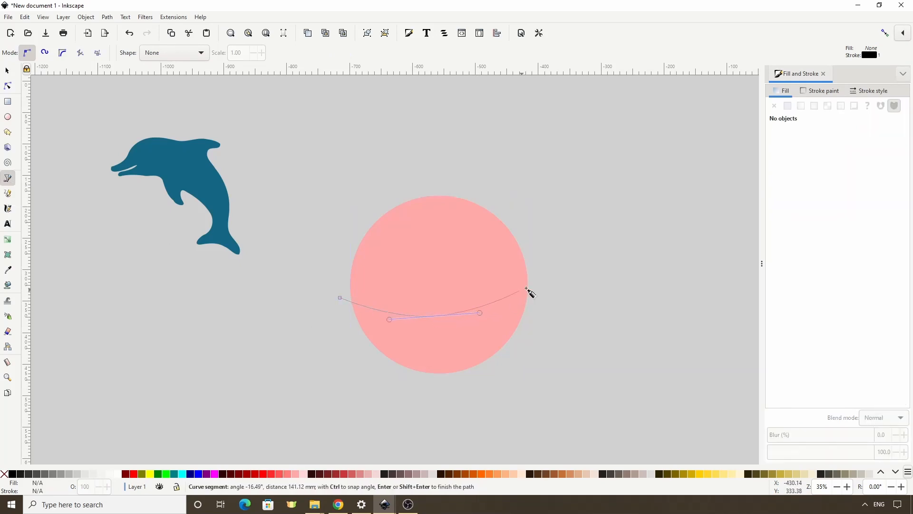
drag(533, 285, 590, 283)
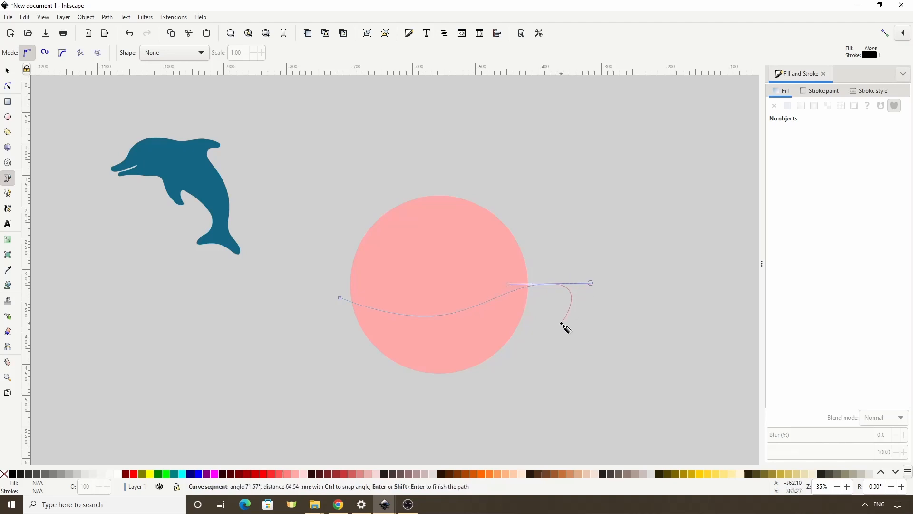
click(505, 390)
click(421, 402)
click(364, 370)
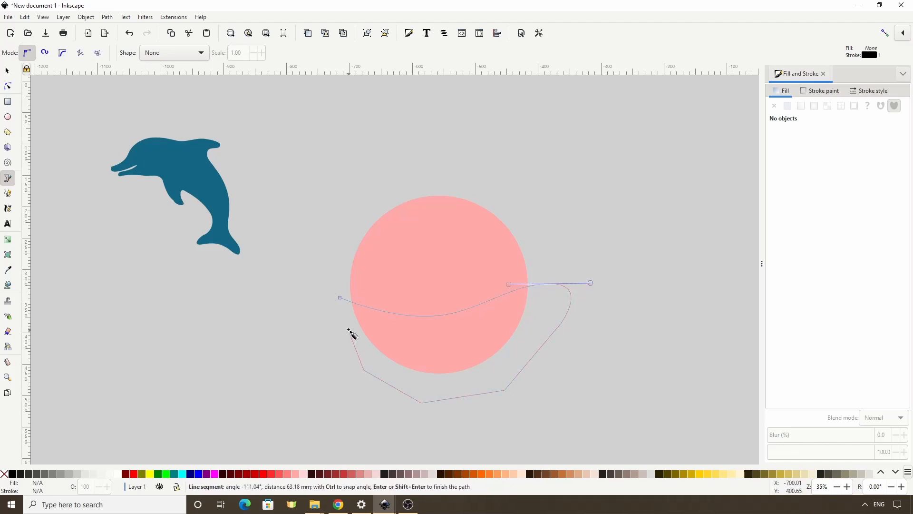
click(341, 299)
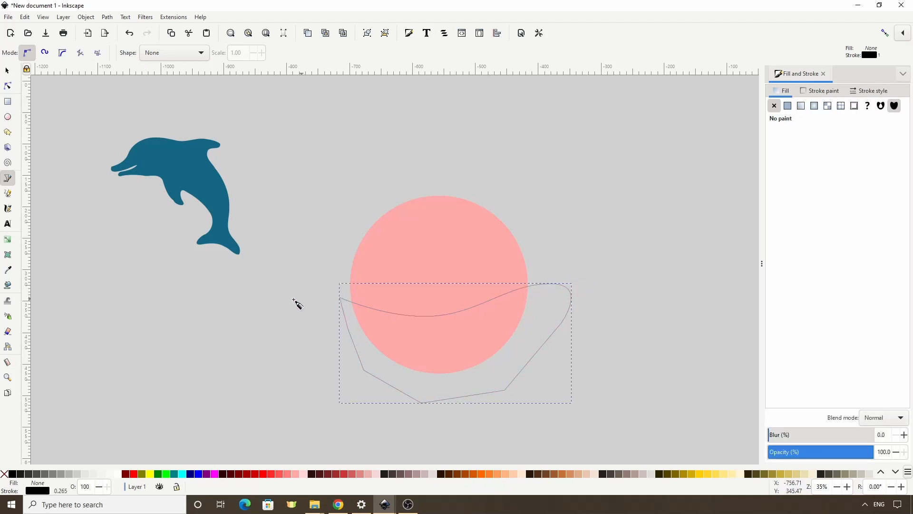
Step: Remove the wave shape's stroke, fill it with the dolphin's picked colour and adjust that to hue 194, saturation 63, value 86
shift+click(4, 473)
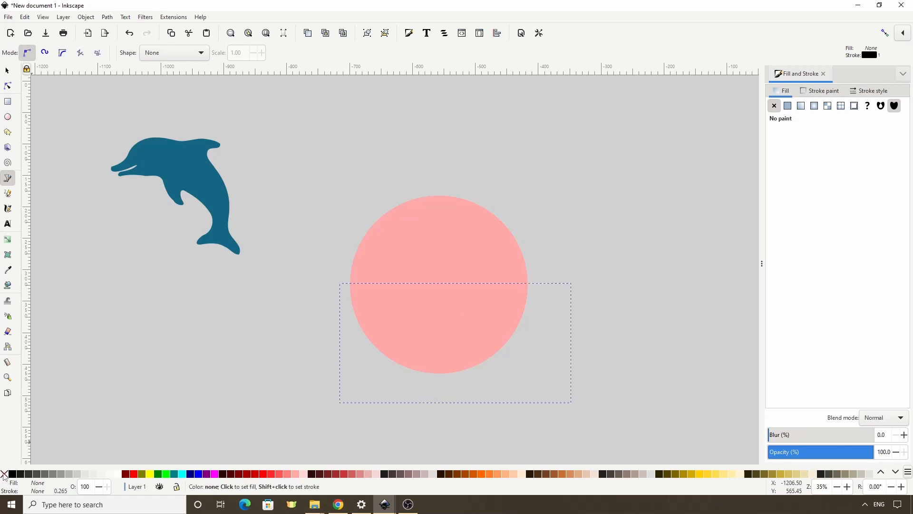
click(8, 270)
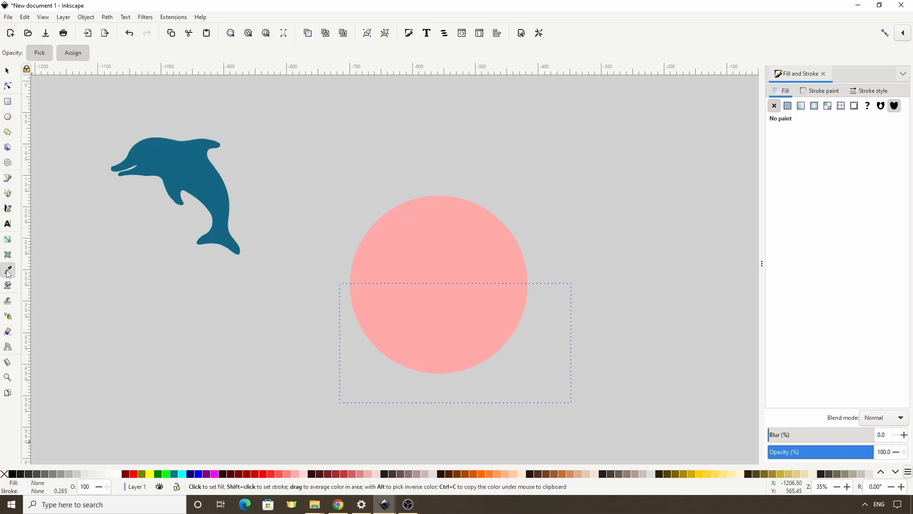
click(183, 174)
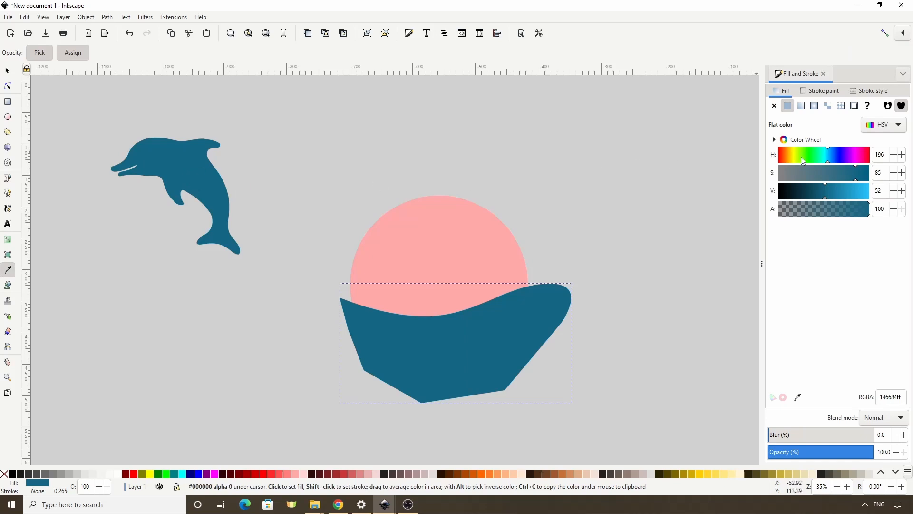
click(827, 160)
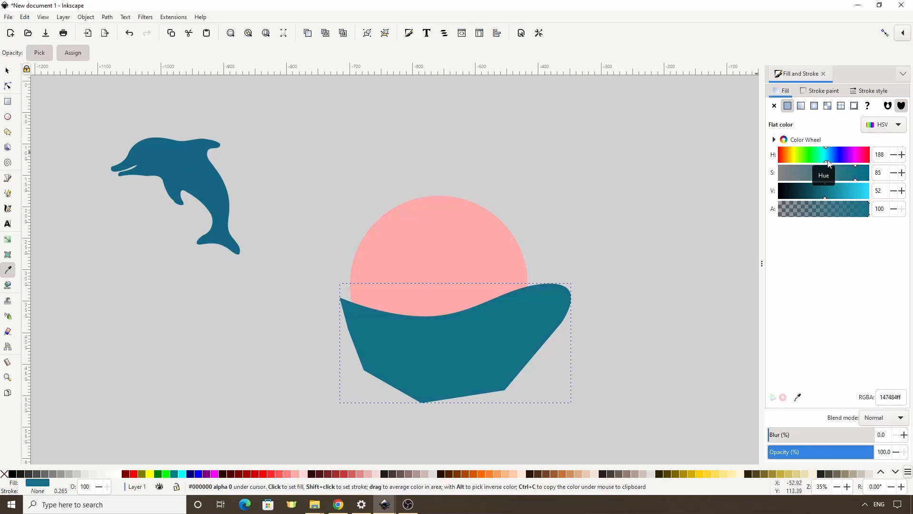
click(828, 163)
drag(847, 168, 838, 169)
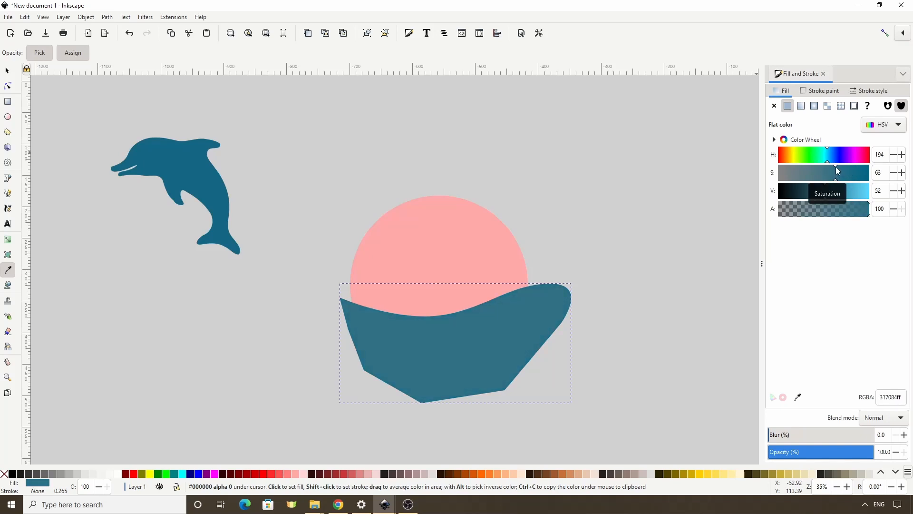
drag(840, 192, 859, 194)
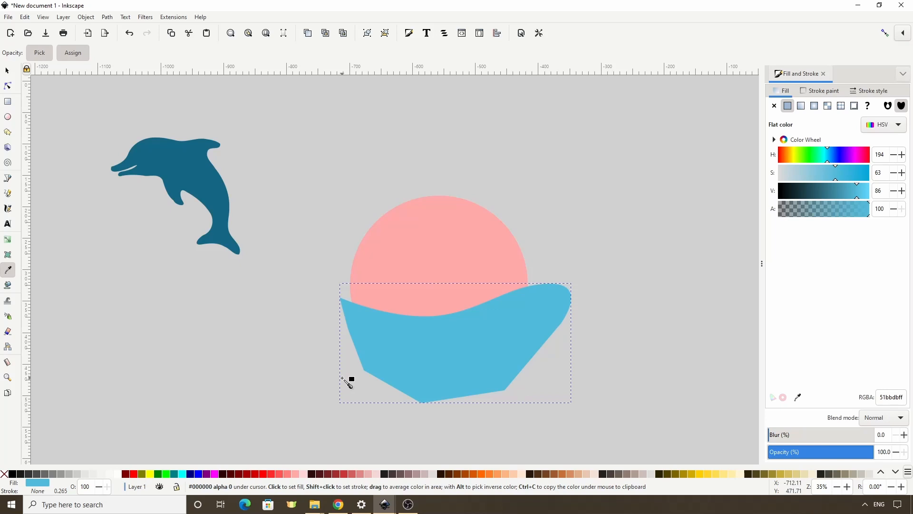
Step: Duplicate the pink circle and intersect the copy with the light blue wave shape to trim the wave to the circle
click(7, 70)
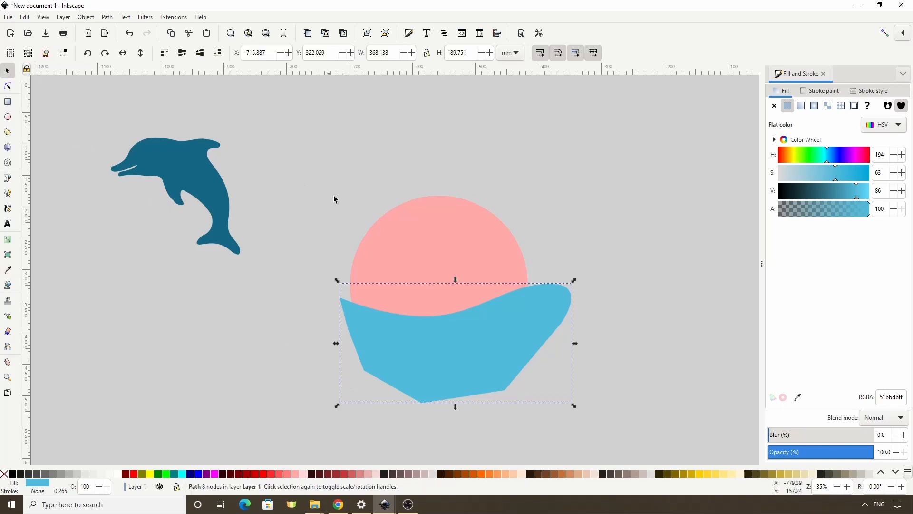
click(461, 247)
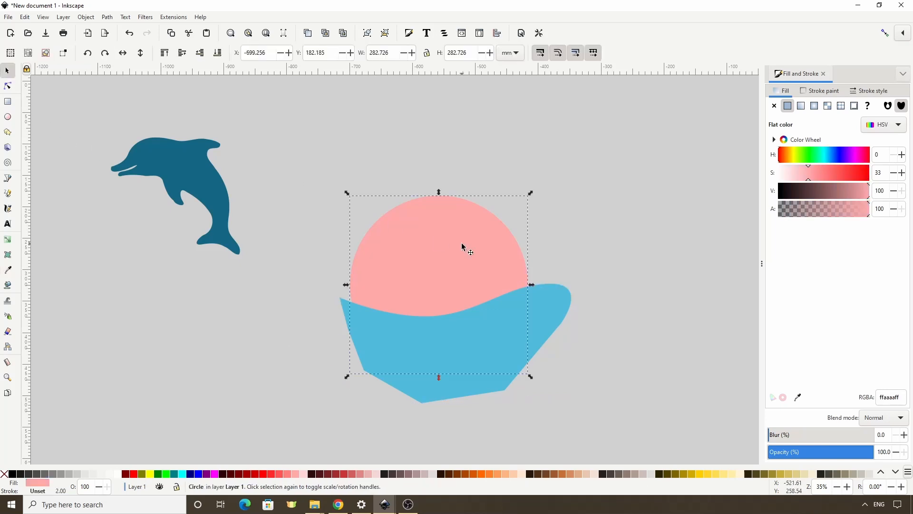
click(308, 35)
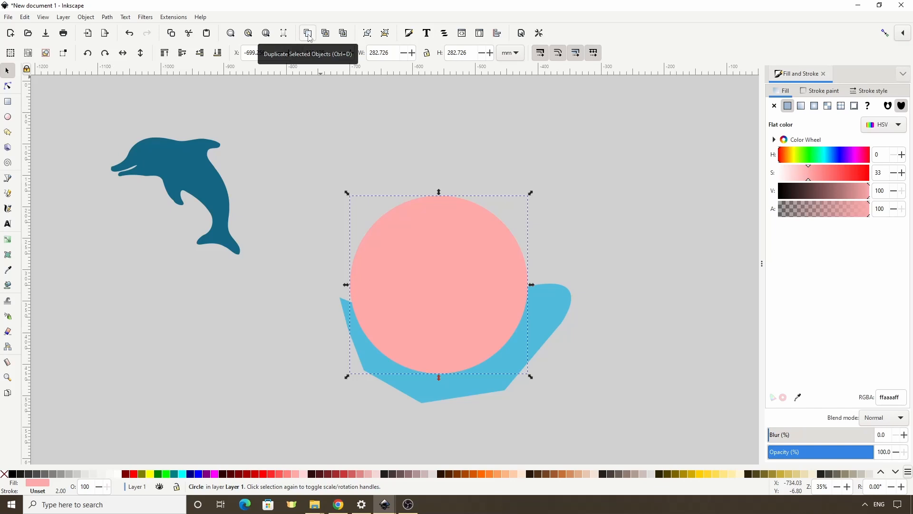
shift+click(564, 307)
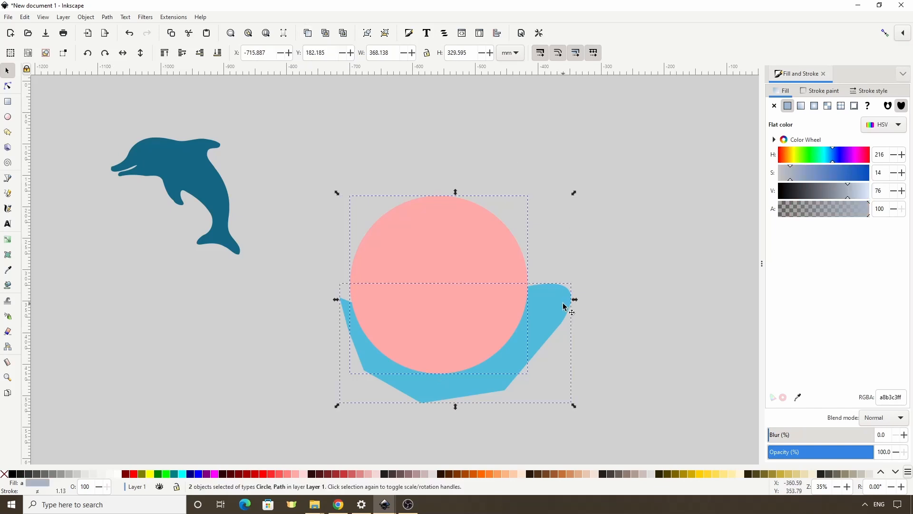
click(106, 16)
click(135, 91)
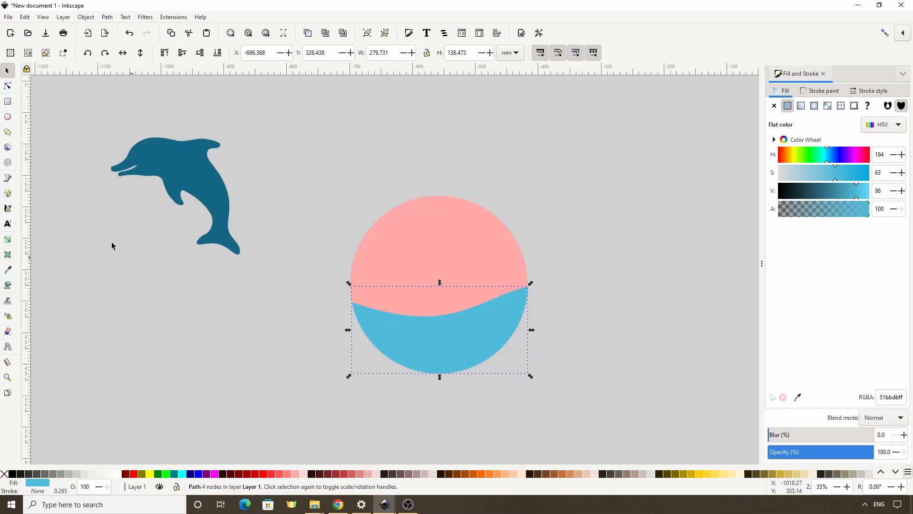
Step: Turn on snapping and draw a second closed wave outline from the light blue wave's left corner, dipping below its crest and enclosing the circle's bottom
click(7, 178)
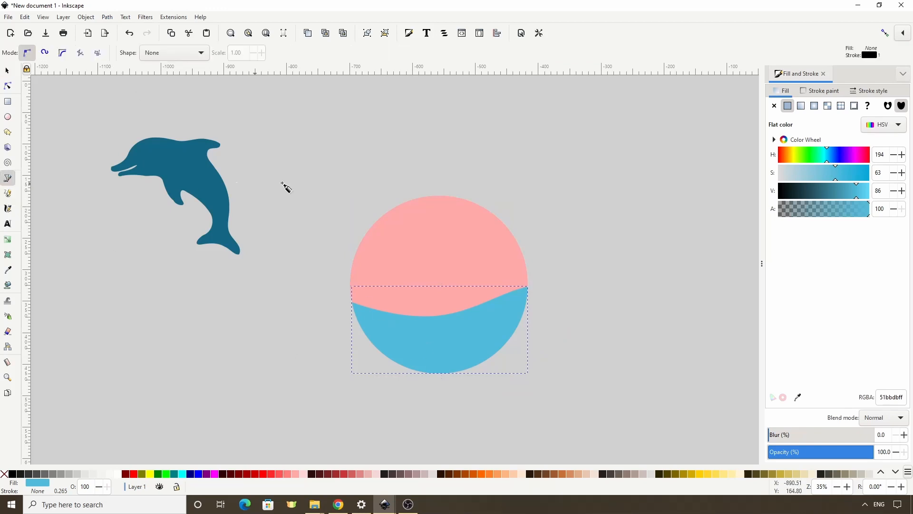
click(885, 33)
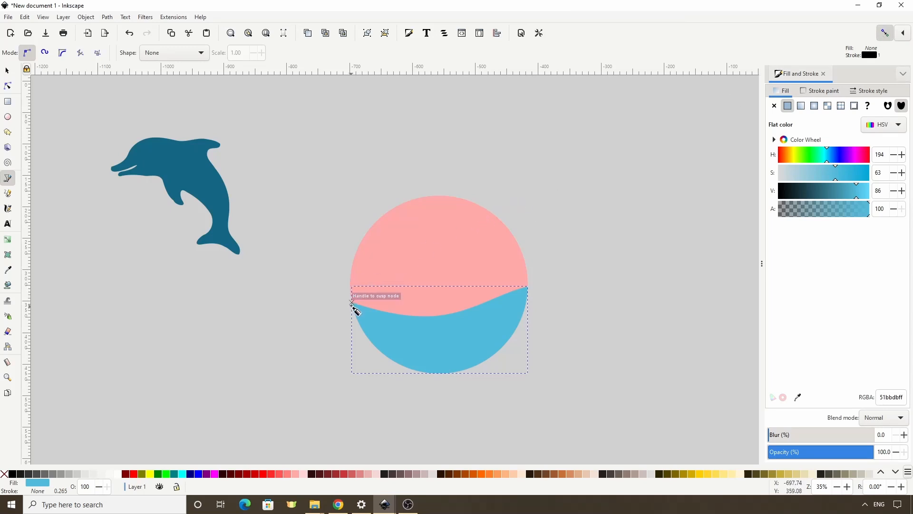
drag(352, 303, 462, 335)
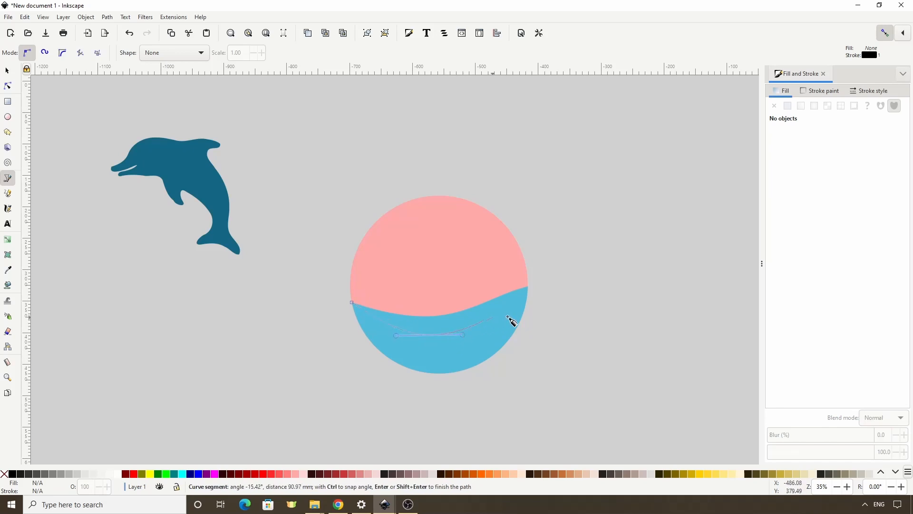
drag(551, 316, 573, 320)
drag(589, 320, 599, 321)
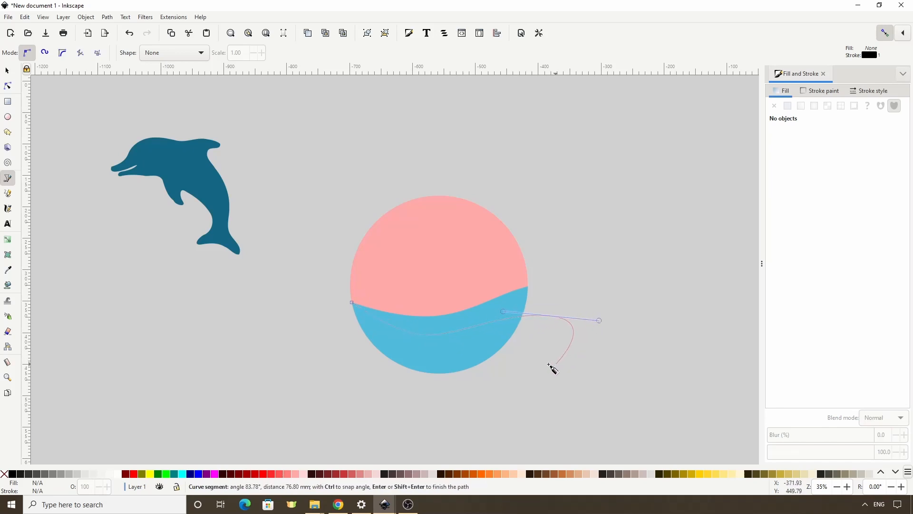
click(426, 400)
click(352, 359)
click(343, 326)
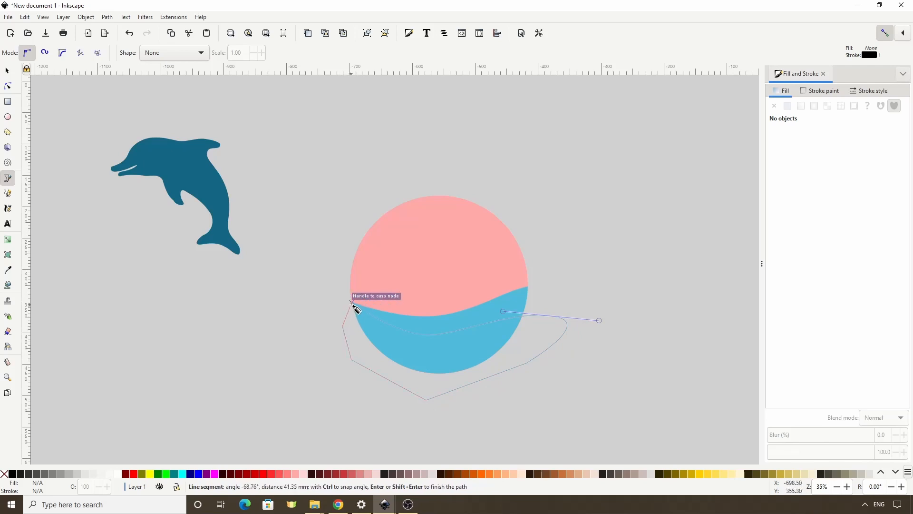
click(351, 303)
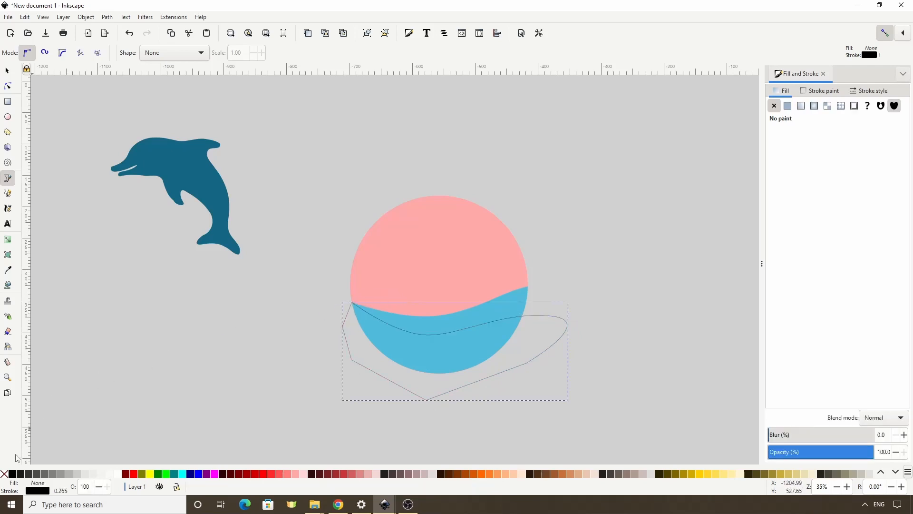
Step: Remove the second wave's stroke and give it a flat fill of hue 192, saturation 86 and value 67
shift+click(6, 474)
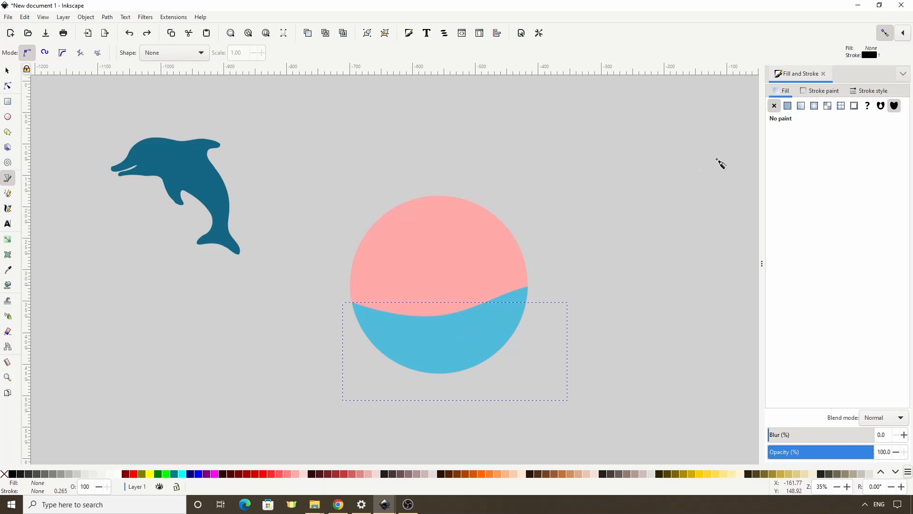
click(787, 105)
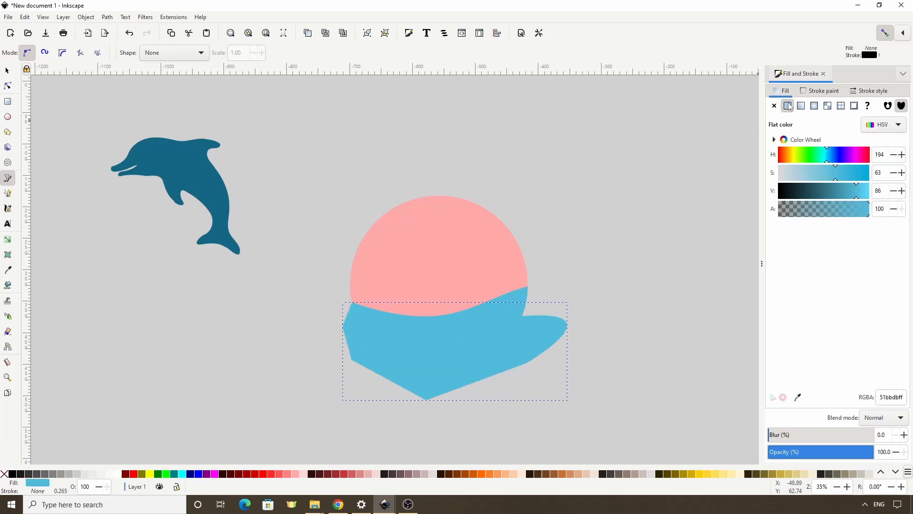
click(827, 156)
drag(838, 175, 840, 195)
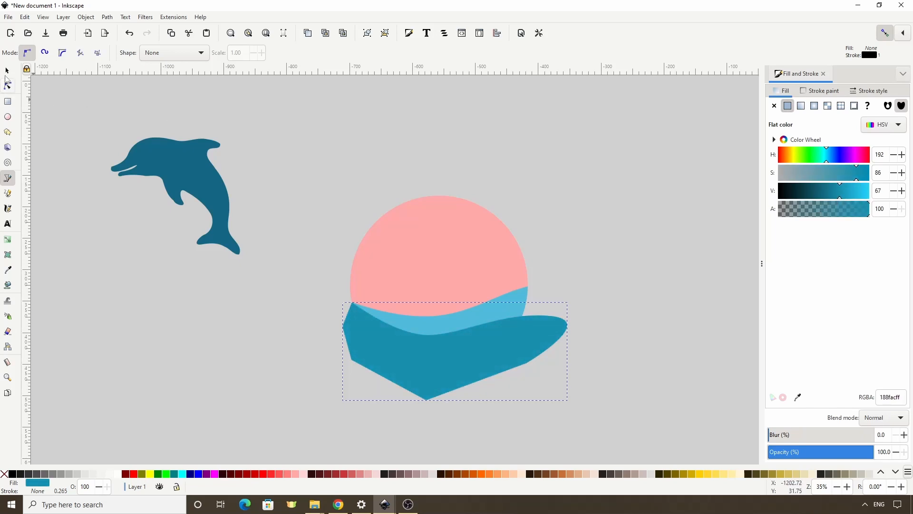
Step: Duplicate the pink circle and intersect the copy with the second wave shape to trim that wave to the circle
click(7, 71)
click(442, 246)
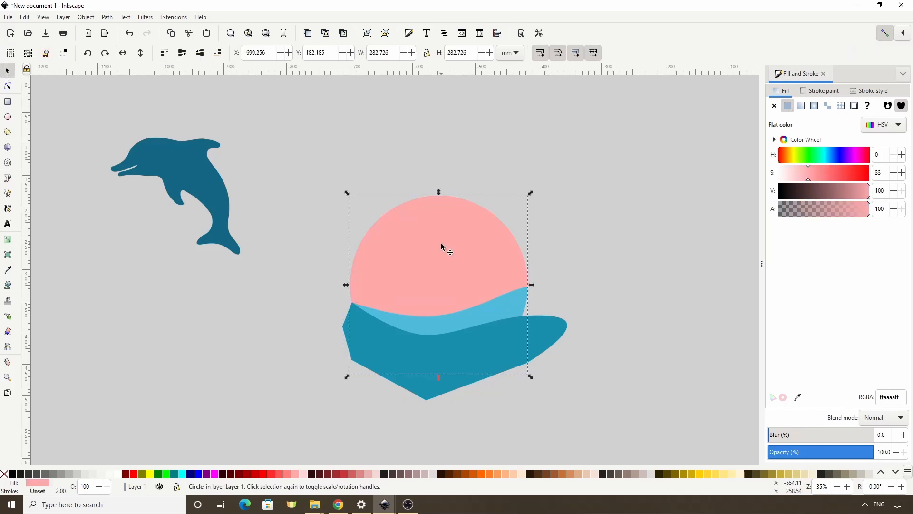
click(307, 33)
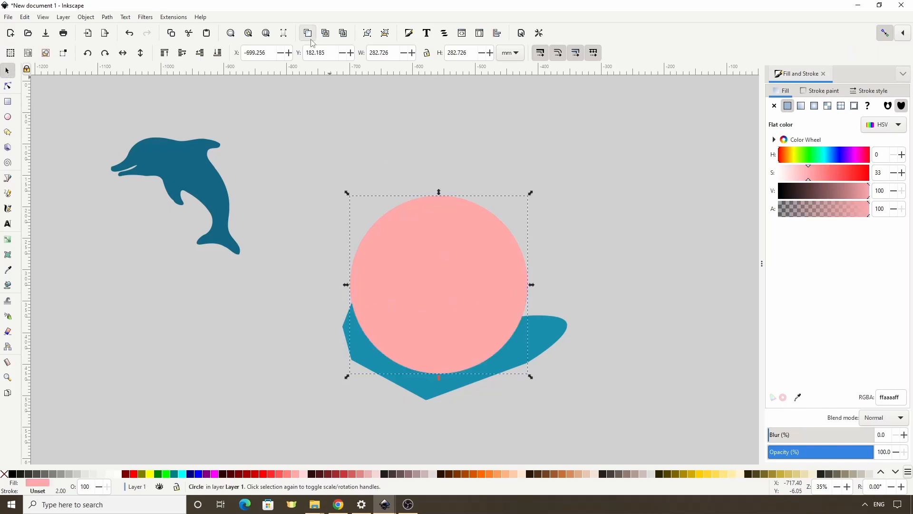
shift+click(540, 332)
click(108, 18)
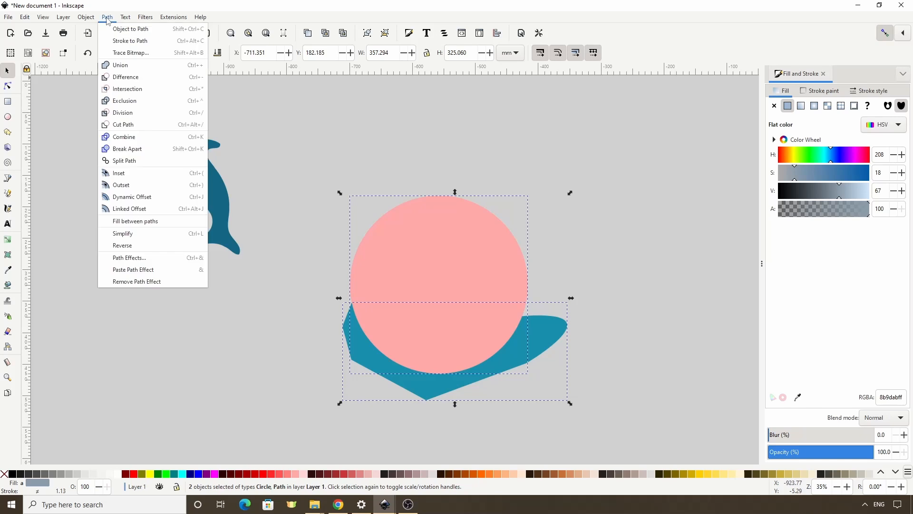
click(129, 89)
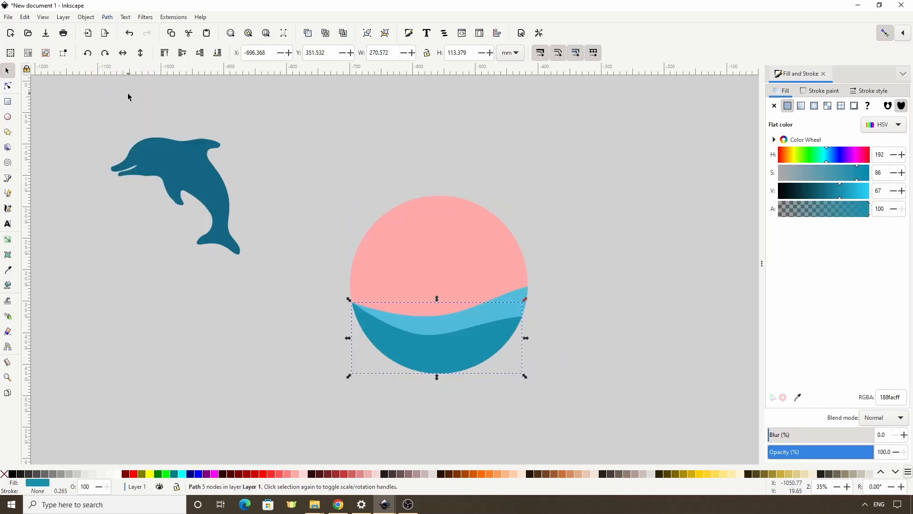
Step: Draw a third closed wave outline from the light blue wave's right corner, curving down past the circle's lower left and enclosing its bottom
click(8, 179)
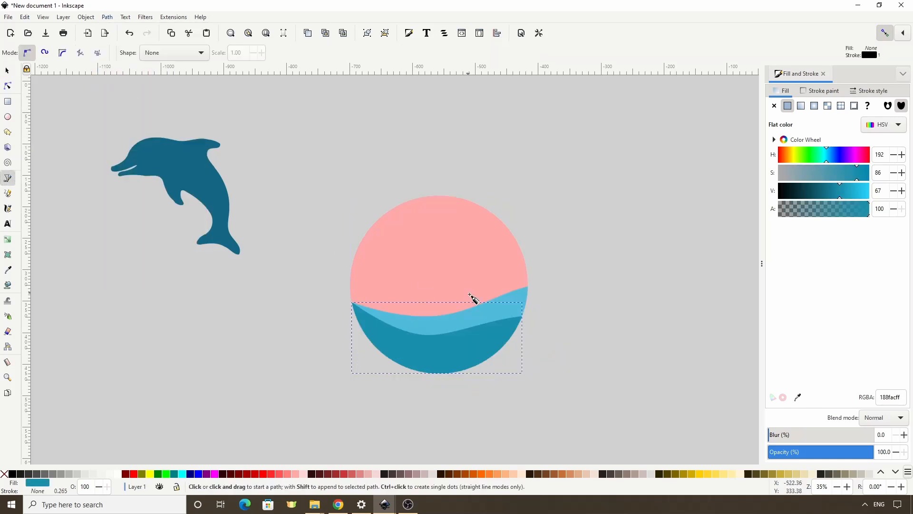
click(527, 287)
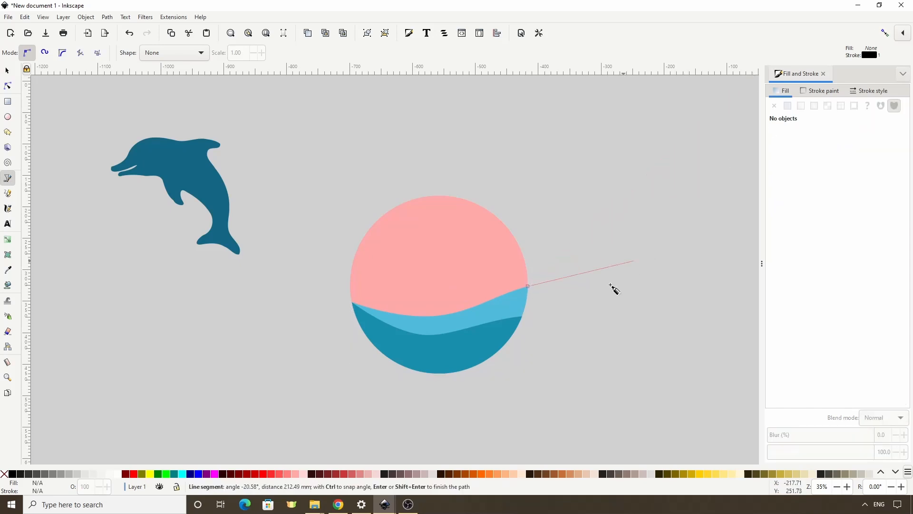
drag(435, 342, 338, 348)
drag(474, 390, 482, 390)
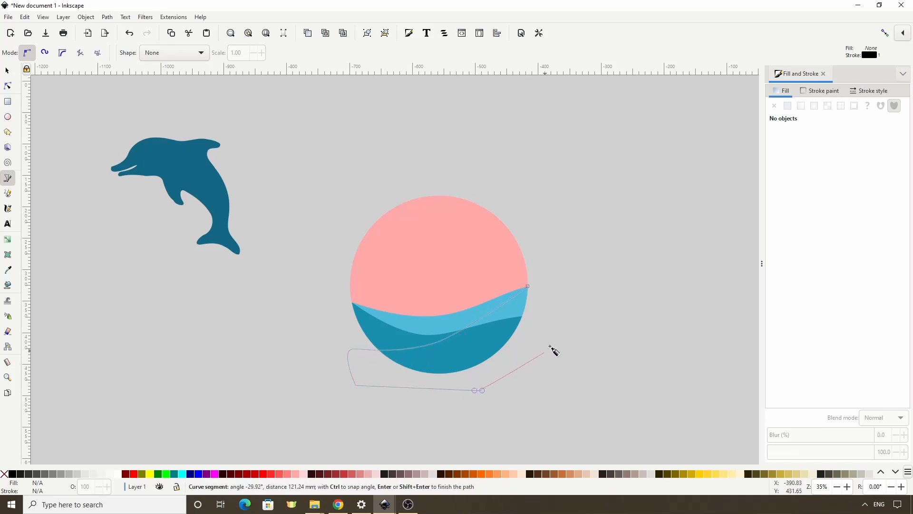
click(554, 341)
click(527, 287)
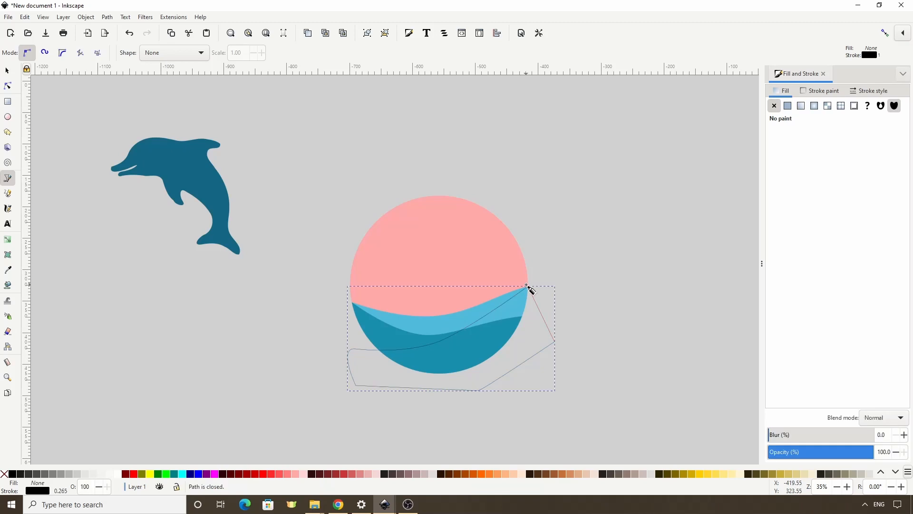
Step: Remove the third wave's stroke and give it a flat fill of hue 192, saturation 83 and value 60
shift+click(6, 473)
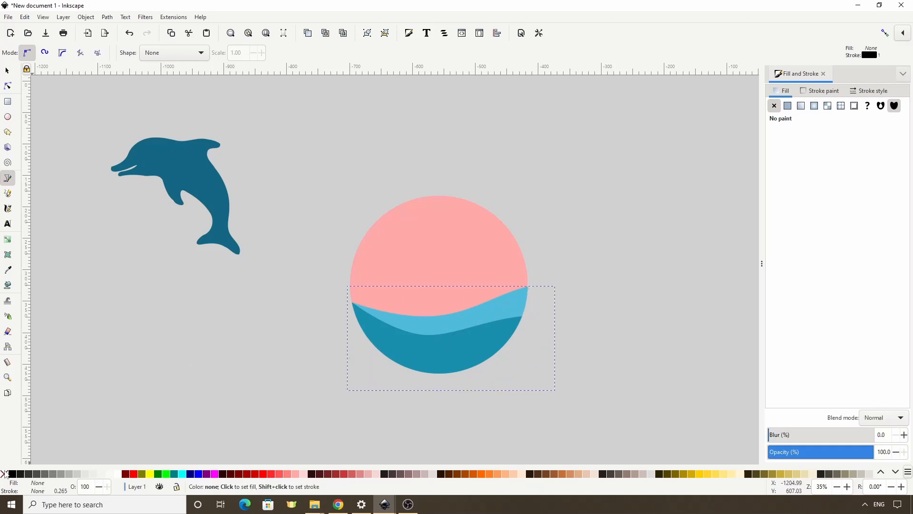
click(788, 106)
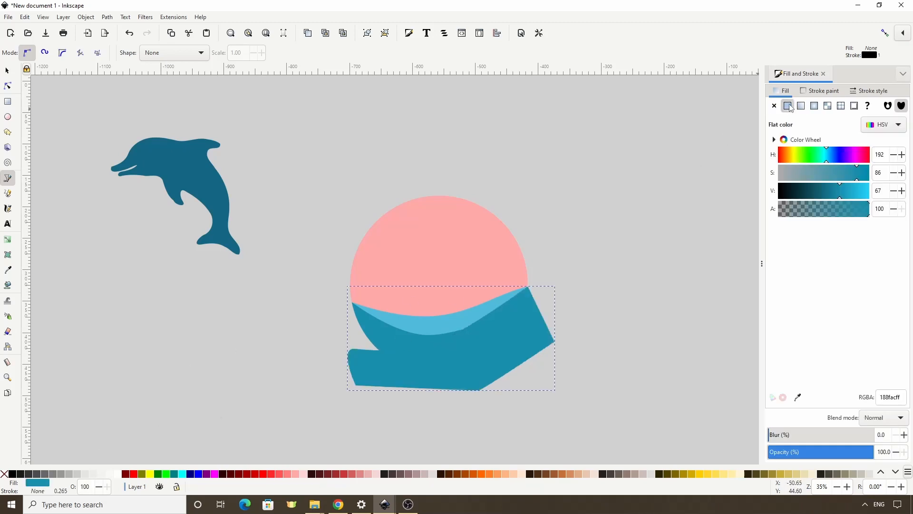
drag(859, 180, 856, 181)
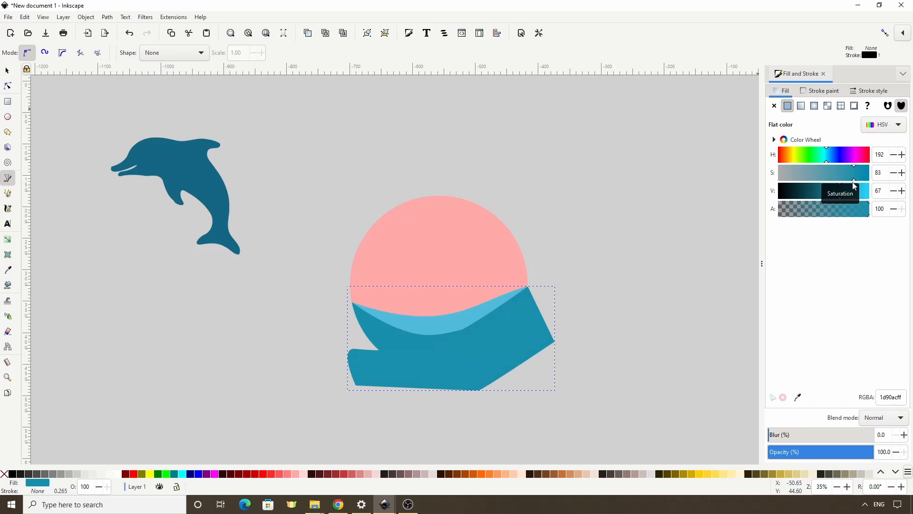
click(837, 195)
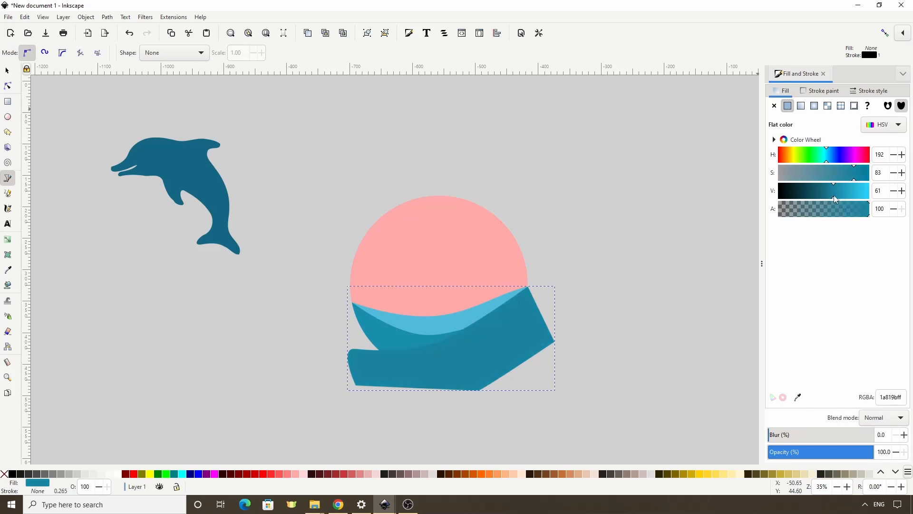
drag(835, 199, 833, 195)
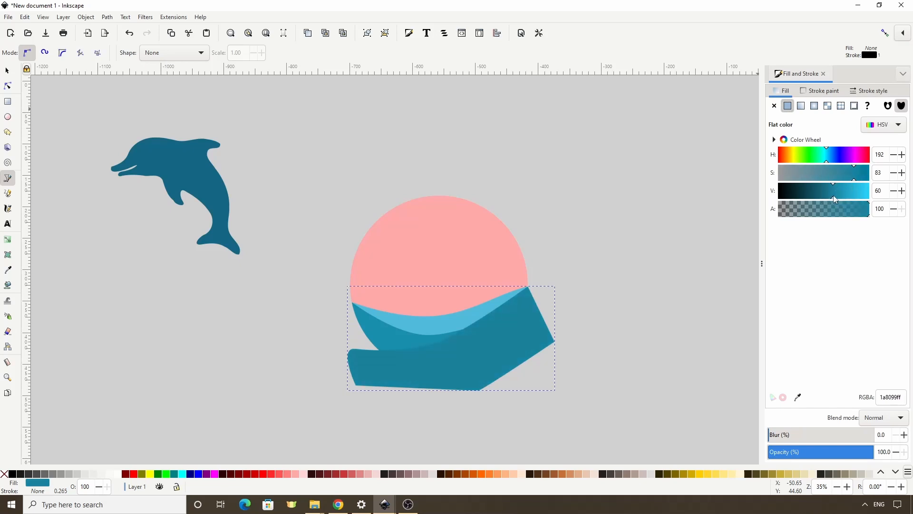
Step: Duplicate the pink circle and intersect the copy with the third wave shape to trim that wave to the circle
click(8, 71)
click(458, 238)
key(Home)
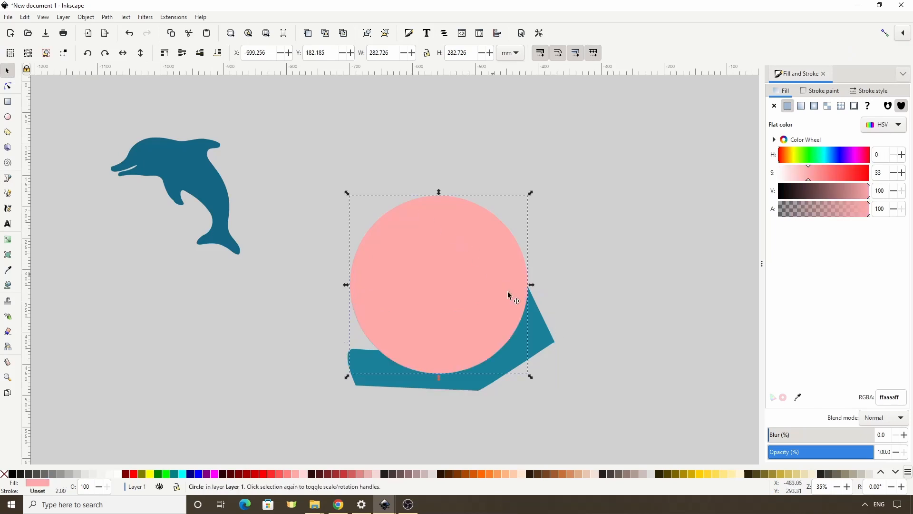
shift+click(537, 336)
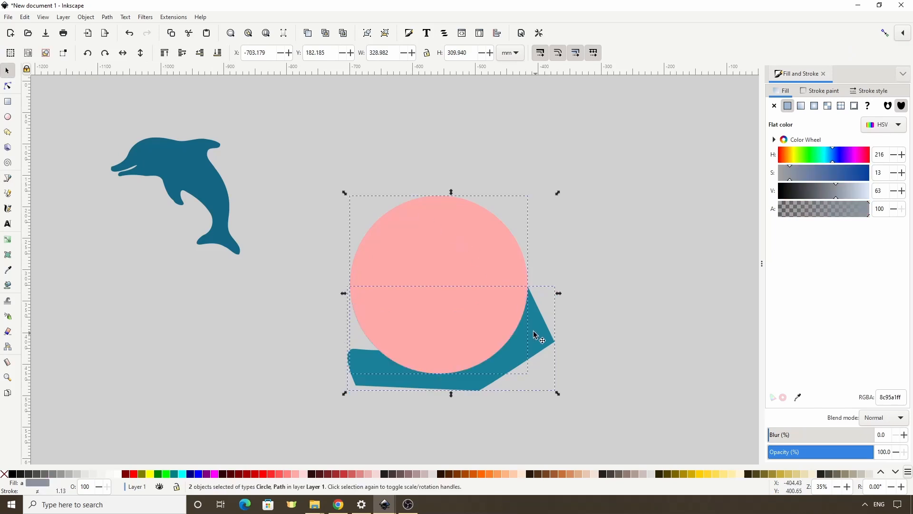
click(108, 17)
click(127, 91)
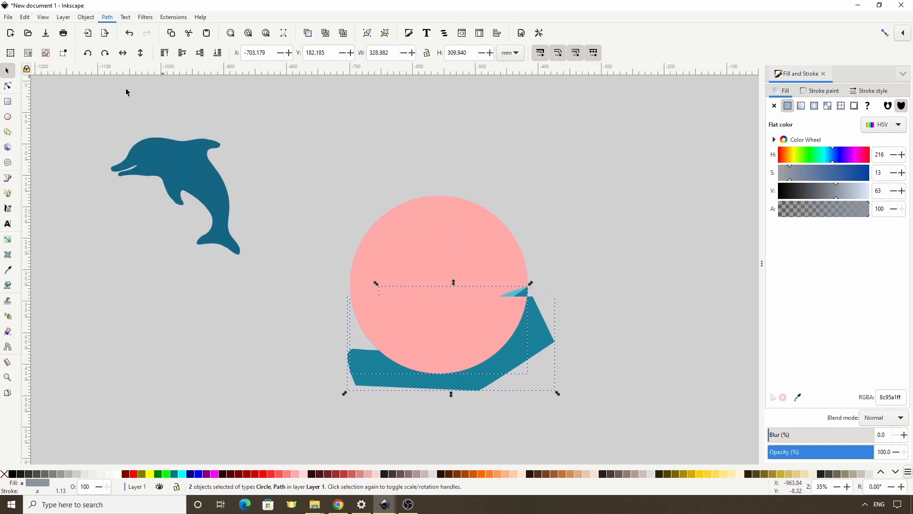
Step: Draw a fourth closed wave outline about 266 by 71 mm across the circle's bottom, with a gently arched upper edge
click(13, 178)
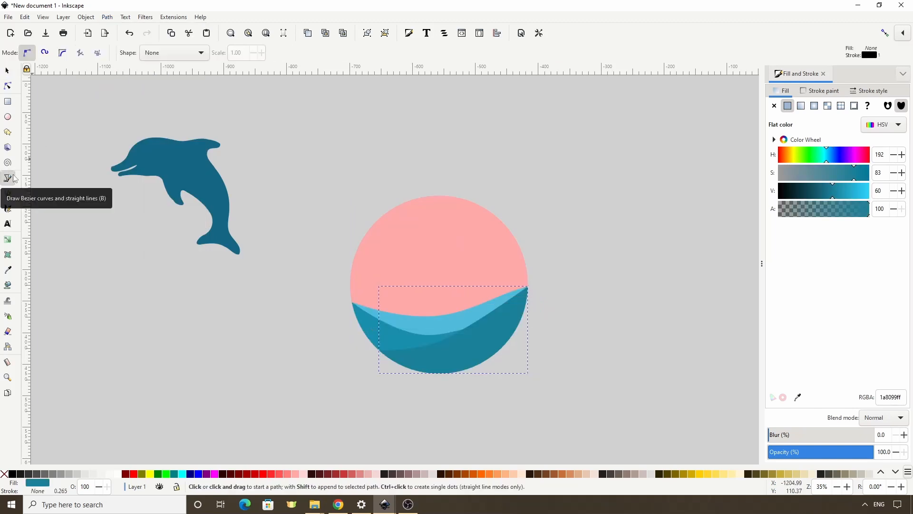
click(371, 368)
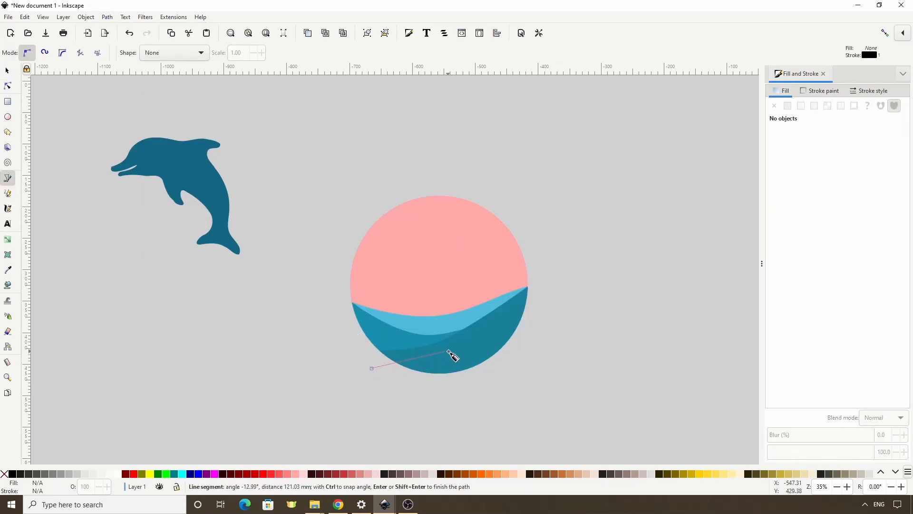
drag(459, 351, 550, 359)
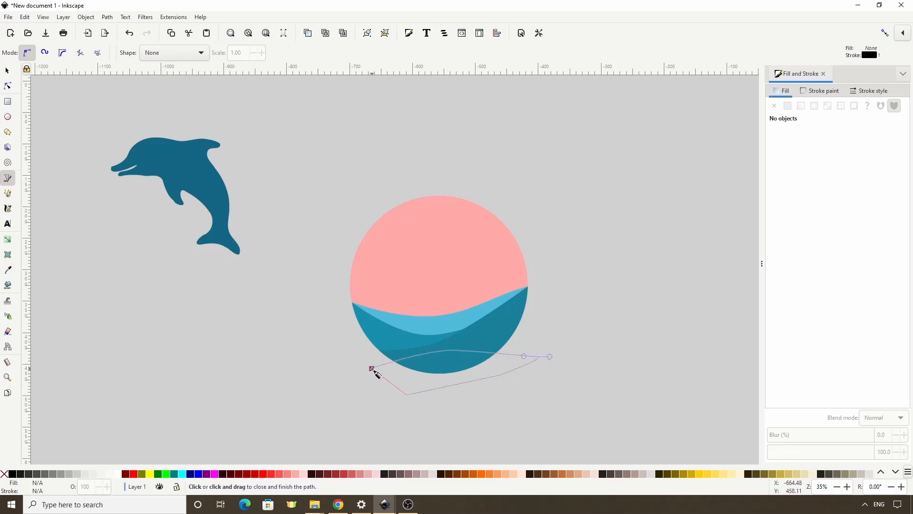
click(372, 368)
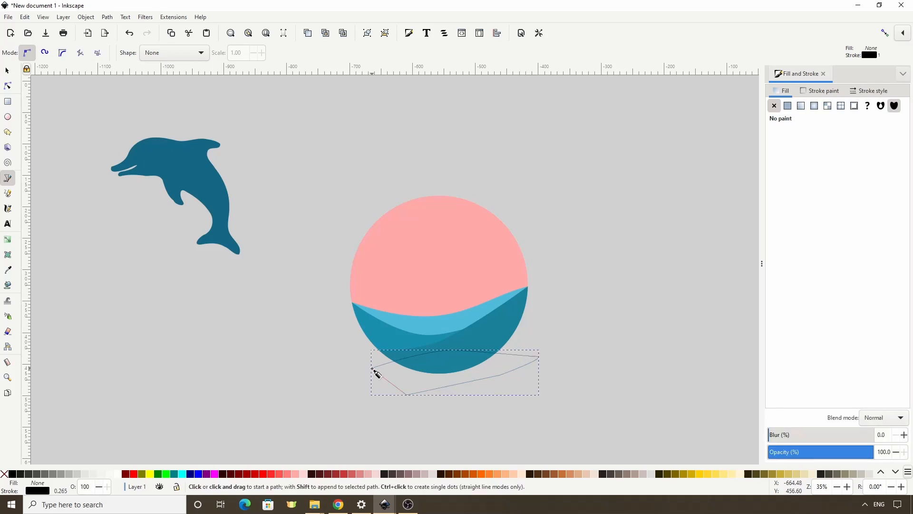
Step: Remove the fourth wave's stroke and give it a flat fill of hue 190, saturation 91 and value 52
shift+click(4, 474)
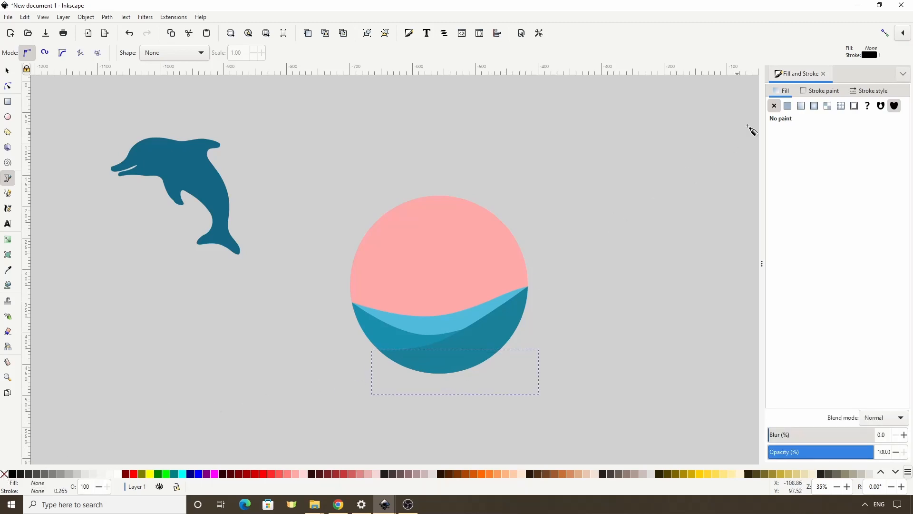
click(787, 106)
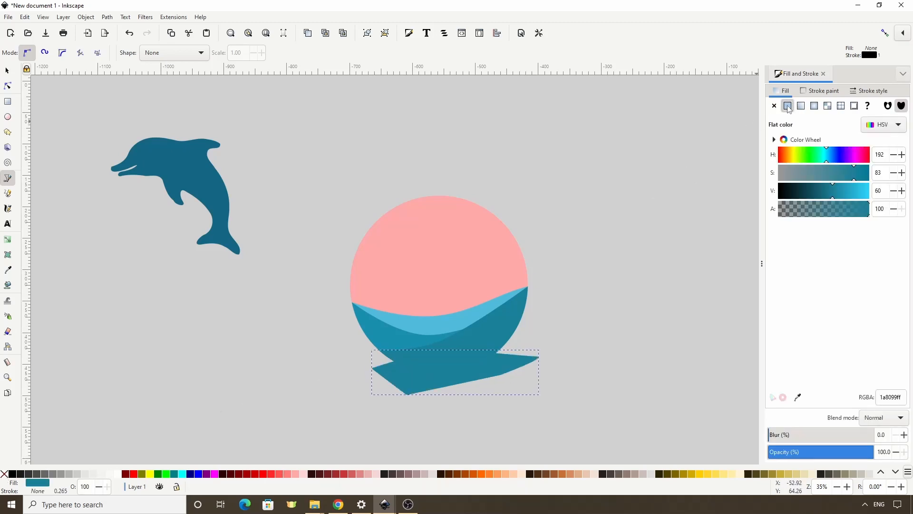
click(826, 160)
drag(832, 196, 826, 197)
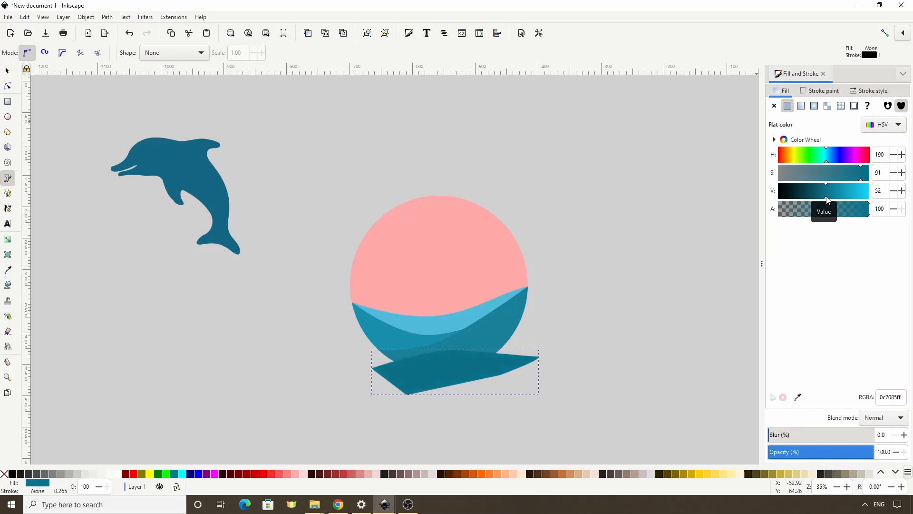
Step: Duplicate the pink circle and intersect the copy with the fourth wave shape to trim that wave to the circle
click(7, 70)
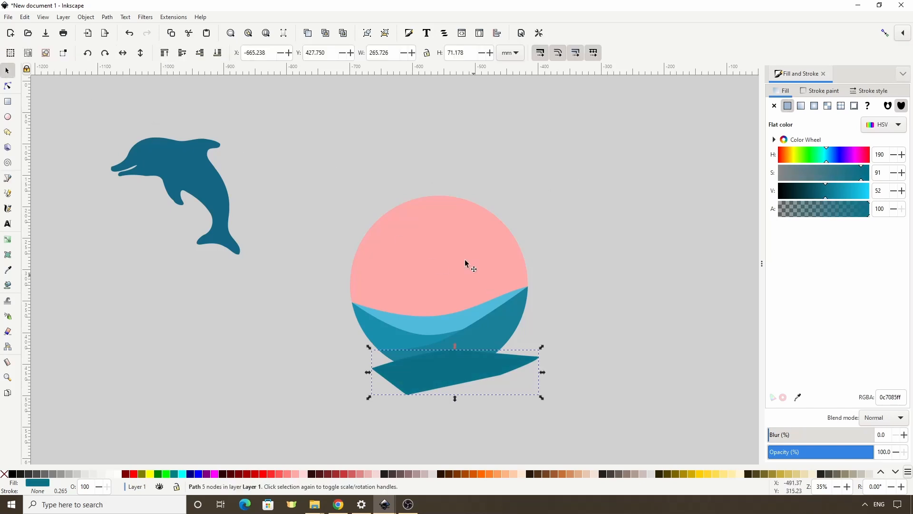
click(465, 263)
key(ctrl+d)
shift+click(508, 366)
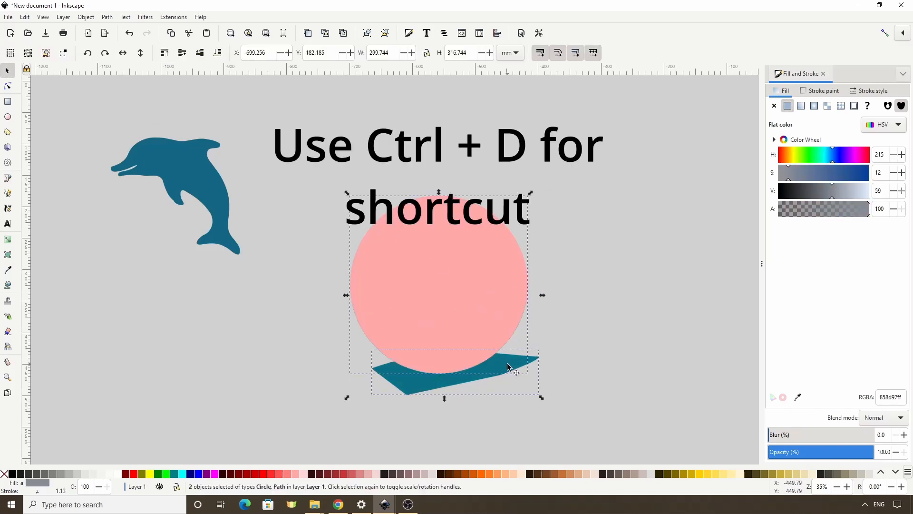
click(107, 18)
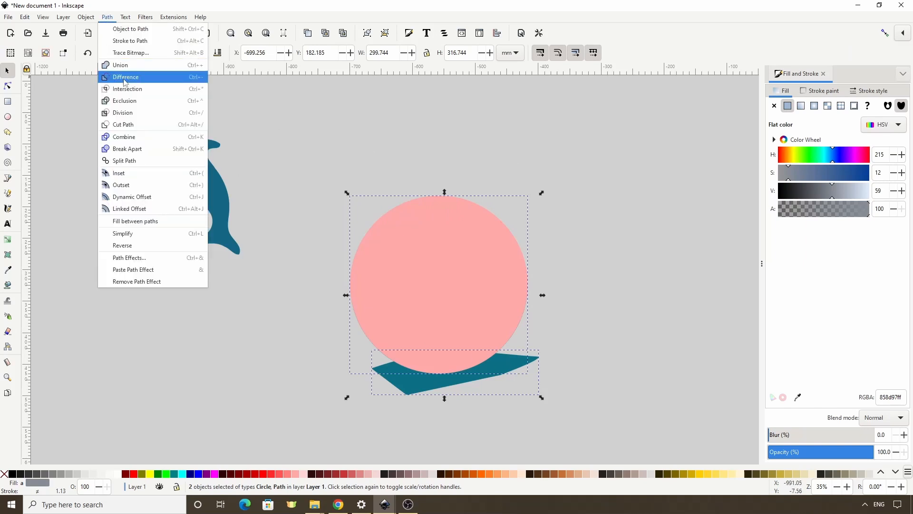
click(130, 89)
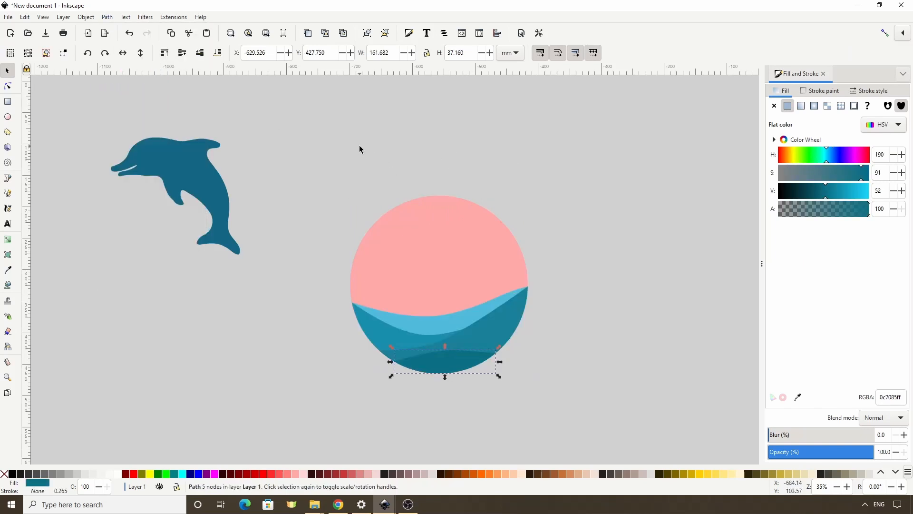
Step: Add the text "DOLPHIN LOGO" in the empty area above the circle
click(8, 223)
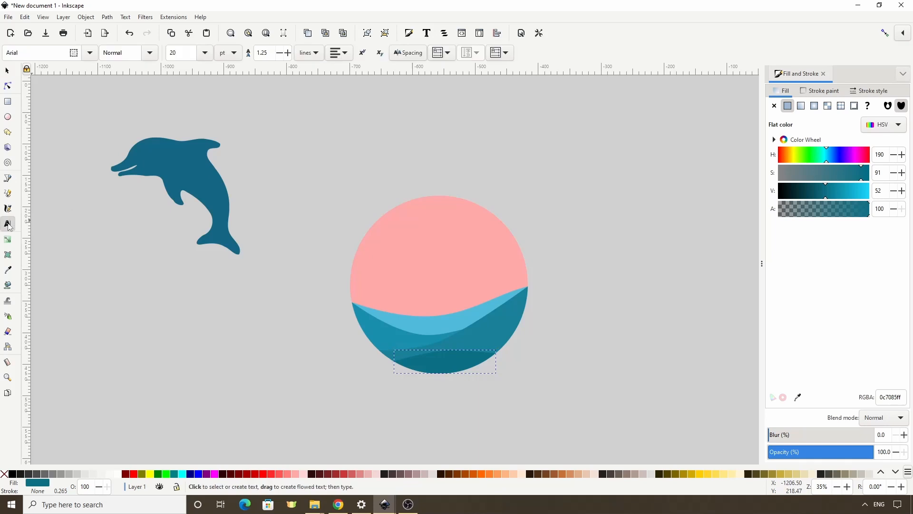
key(ctrl+z)
click(309, 123)
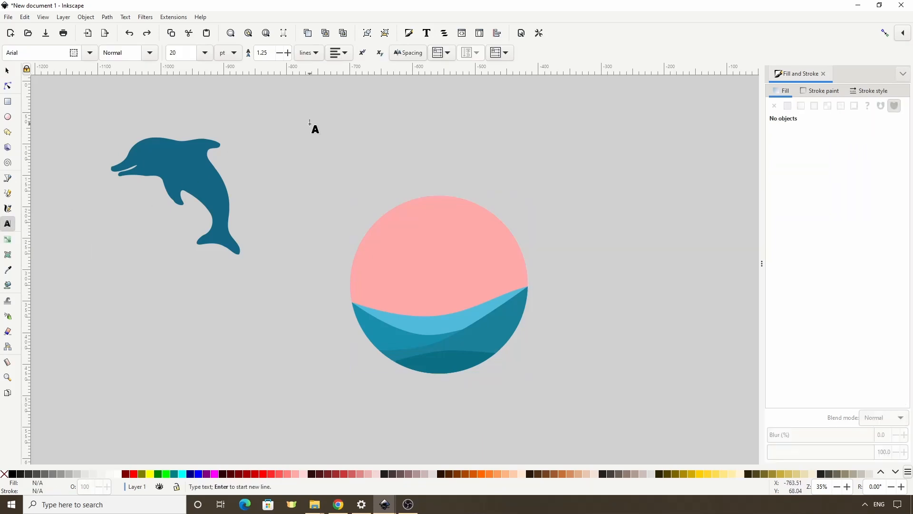
text(DOLP)
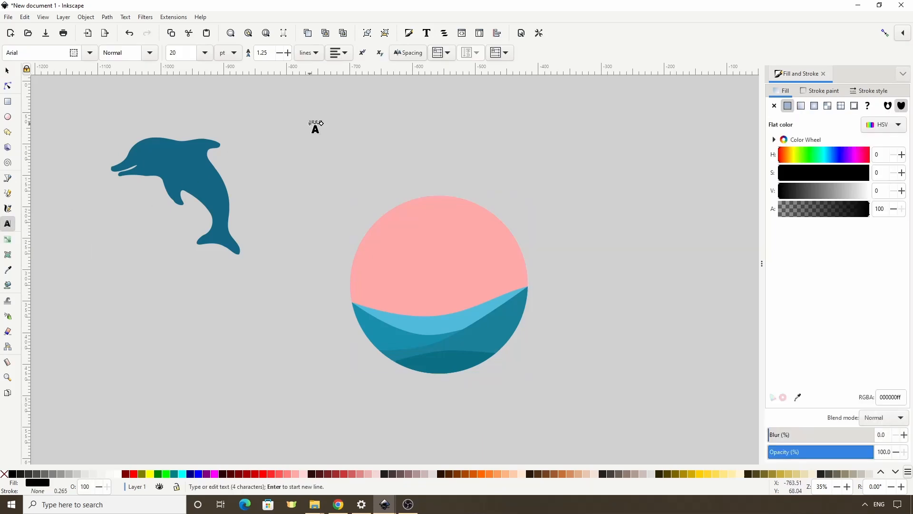
text(HIN LOGO)
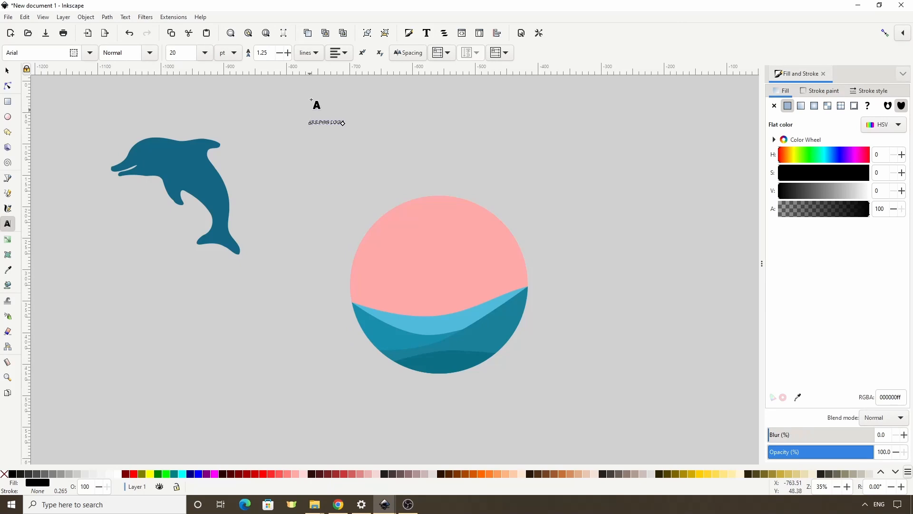
Step: Centre-align the DOLPHIN LOGO text and scale it up to about 293 mm wide by 29 mm high
click(341, 52)
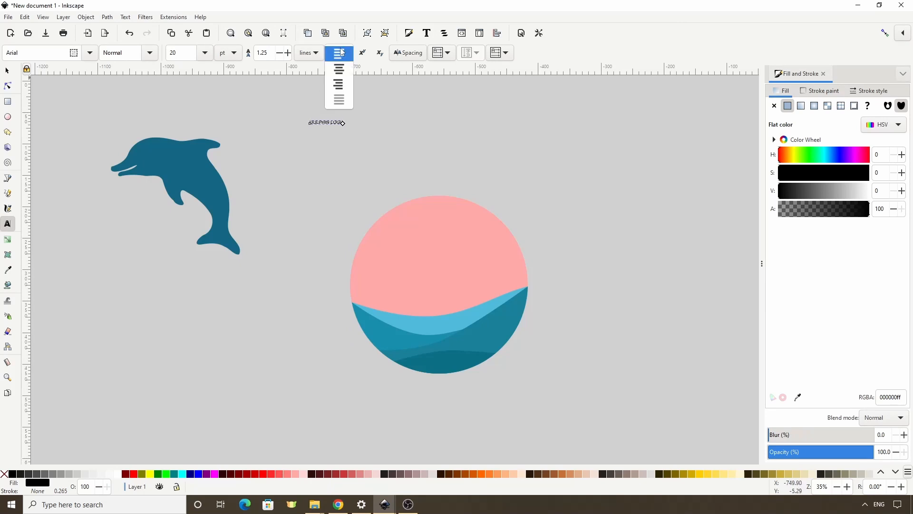
click(341, 75)
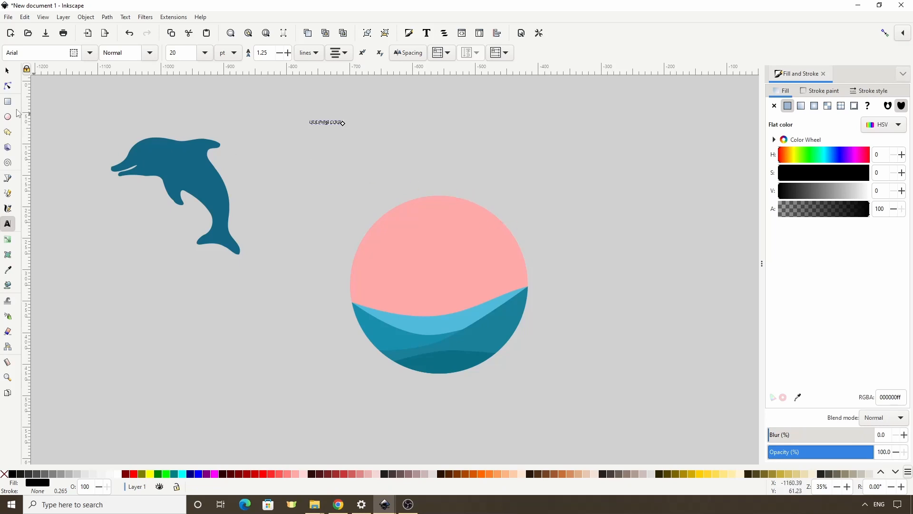
click(6, 72)
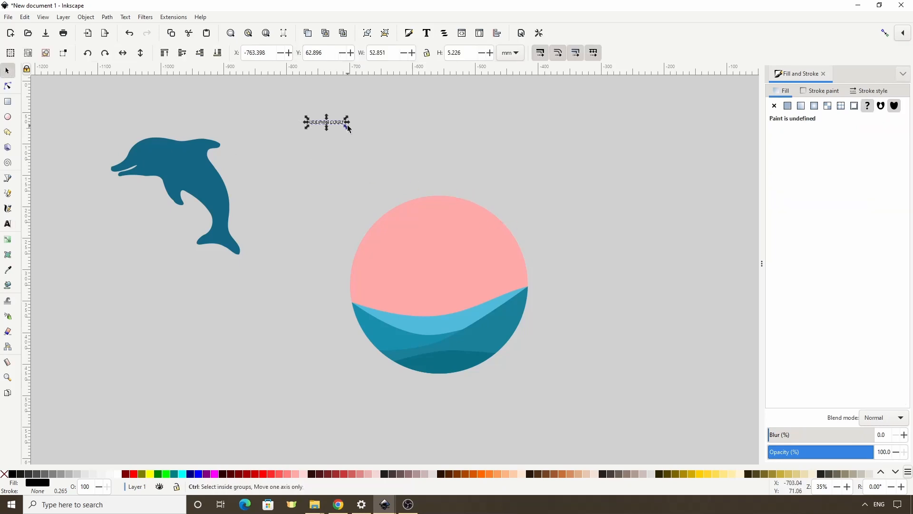
drag(348, 128, 498, 169)
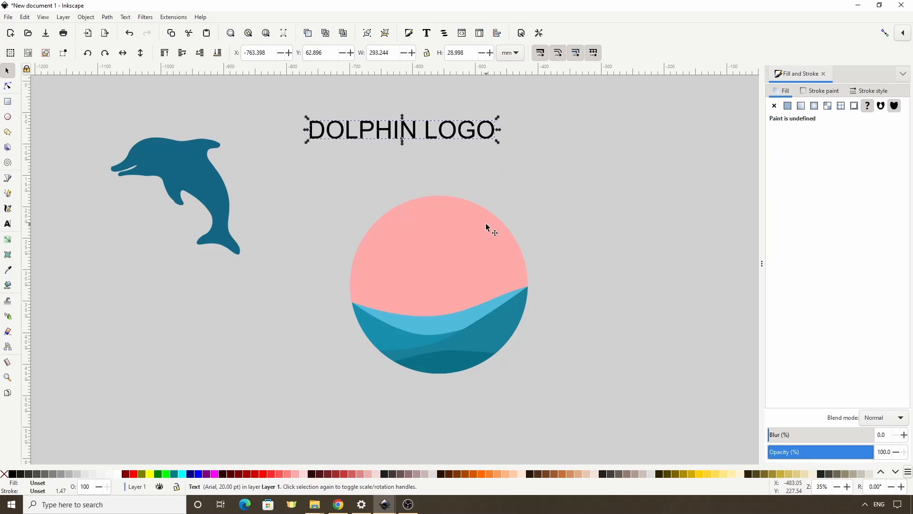
Step: Put the DOLPHIN LOGO text on the path of the pink circle
shift+click(447, 242)
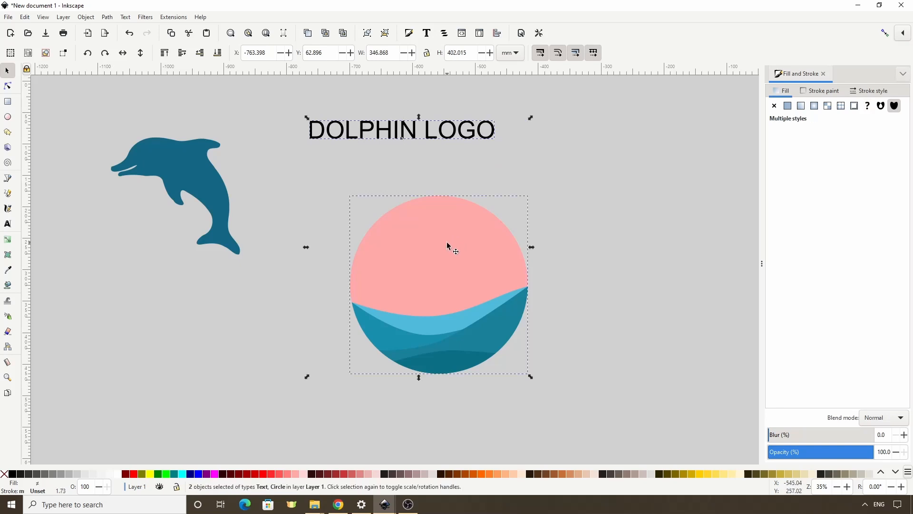
click(125, 17)
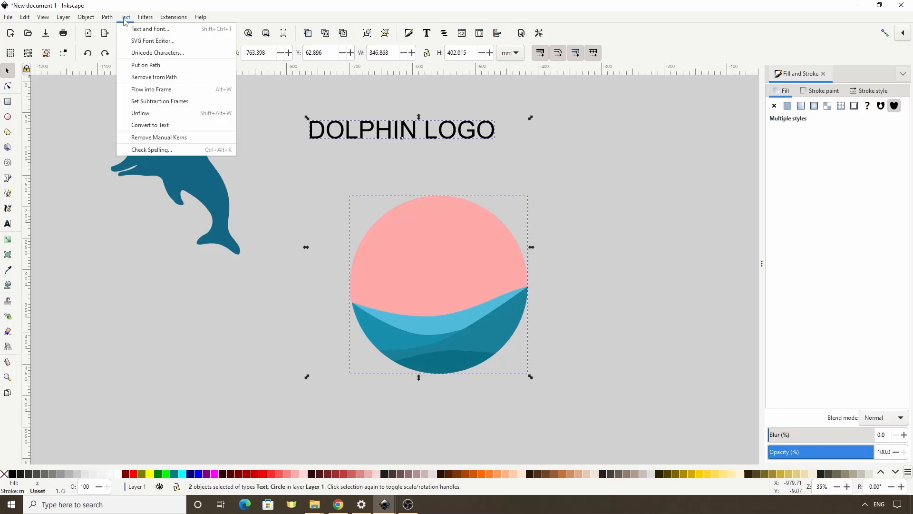
click(146, 63)
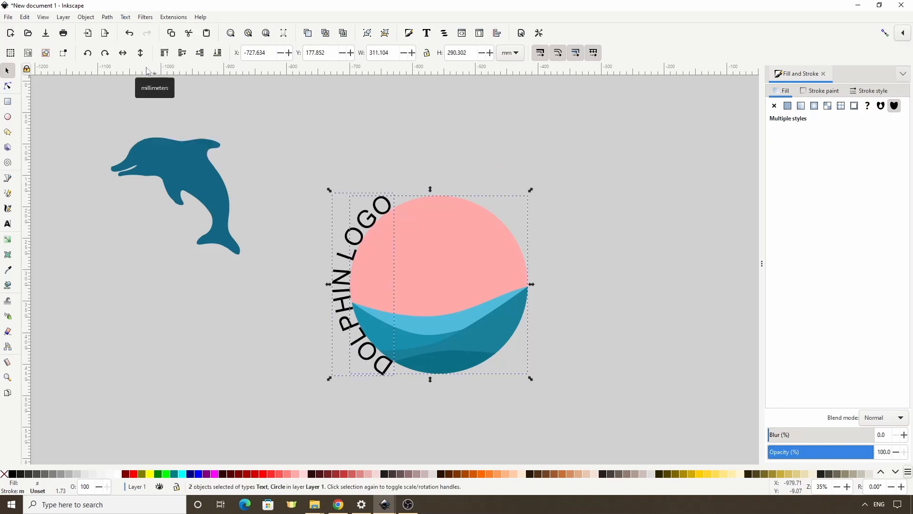
click(529, 144)
Step: Rotate the pink circle 90° clockwise to arch the text over its top, and scale it about its centre to about 234 mm across
click(464, 240)
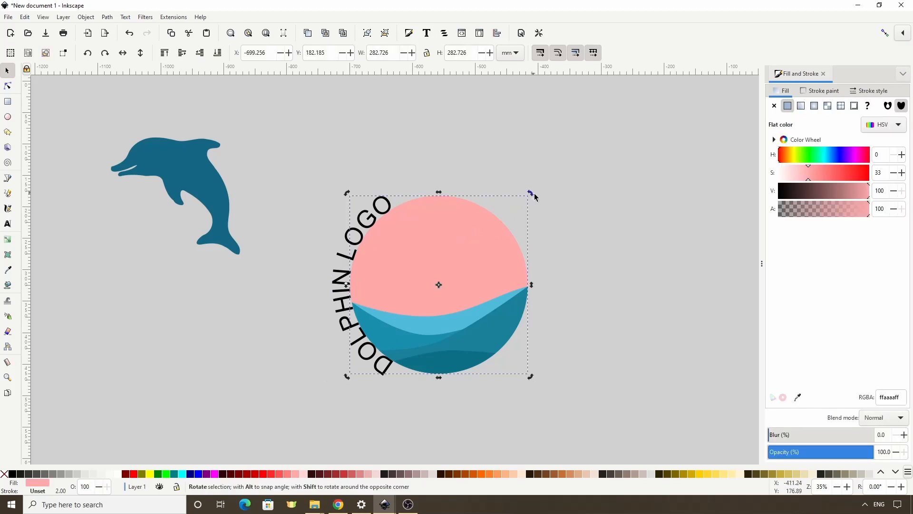
drag(535, 195, 534, 366)
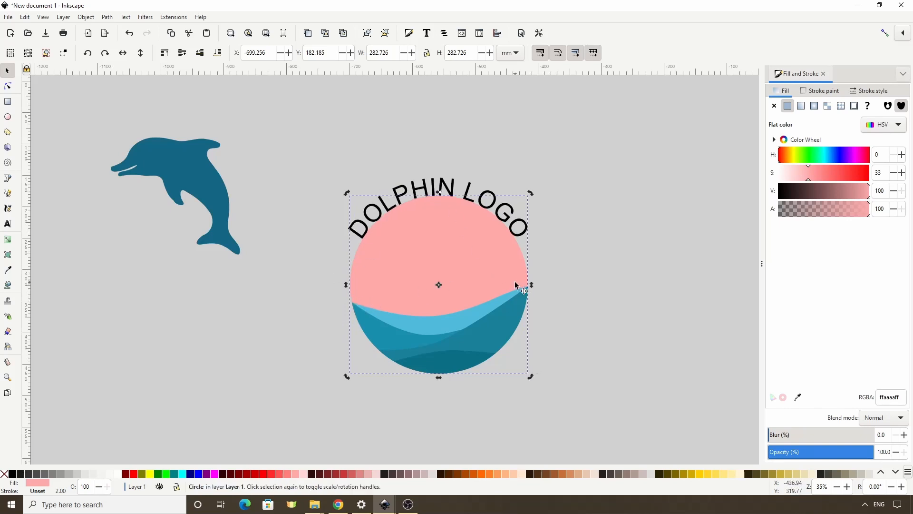
click(476, 256)
drag(531, 193, 515, 203)
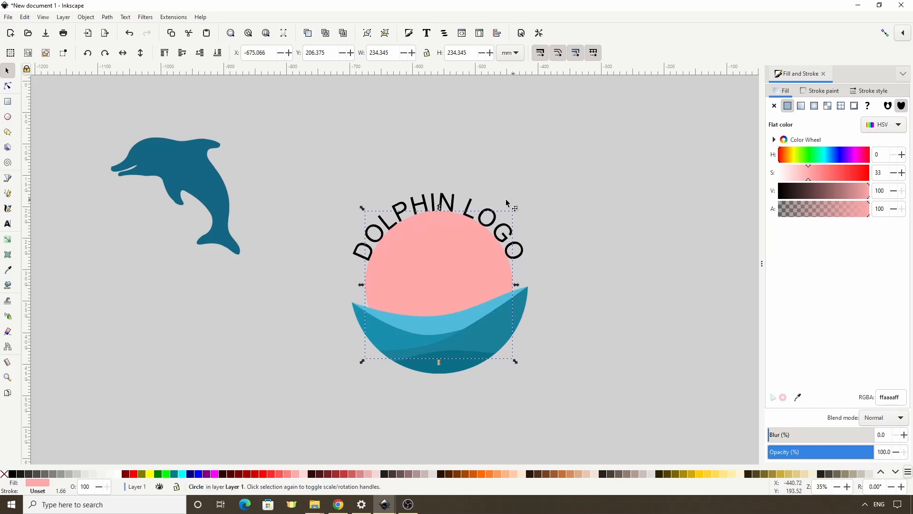
Step: Fill the arched DOLPHIN LOGO text with the blue sampled from the dolphin
click(441, 201)
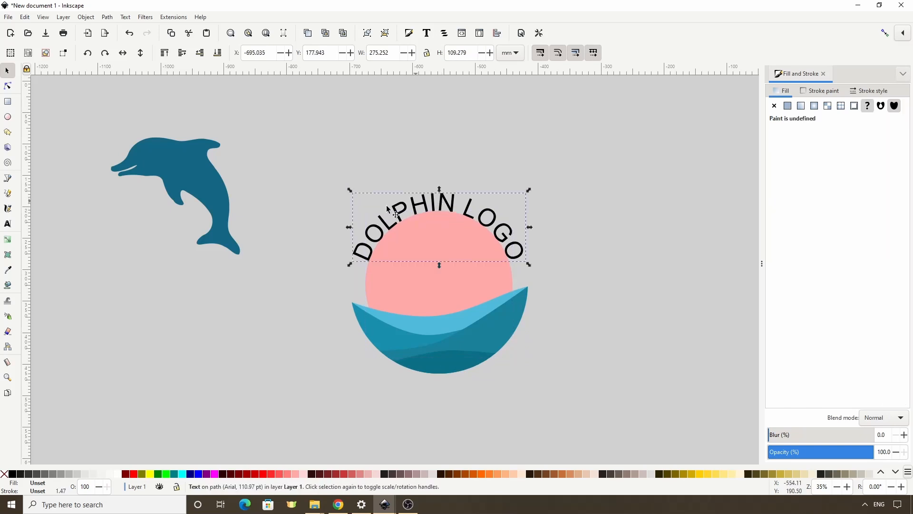
click(8, 269)
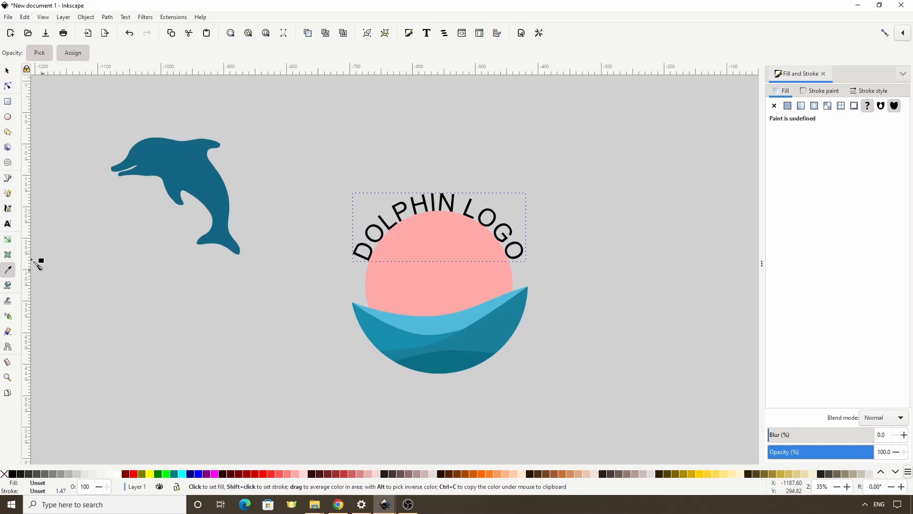
click(170, 175)
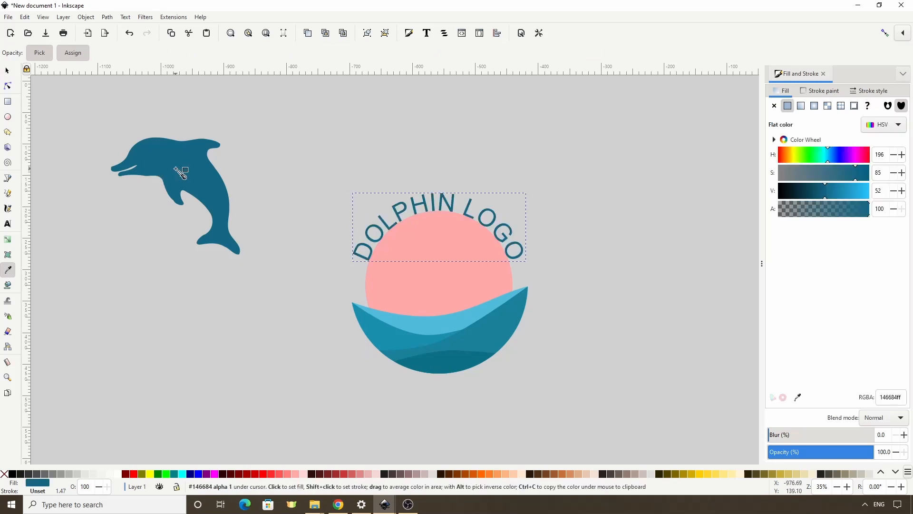
Step: Set the letter spacing of the arched DOLPHIN LOGO text to 12
click(10, 224)
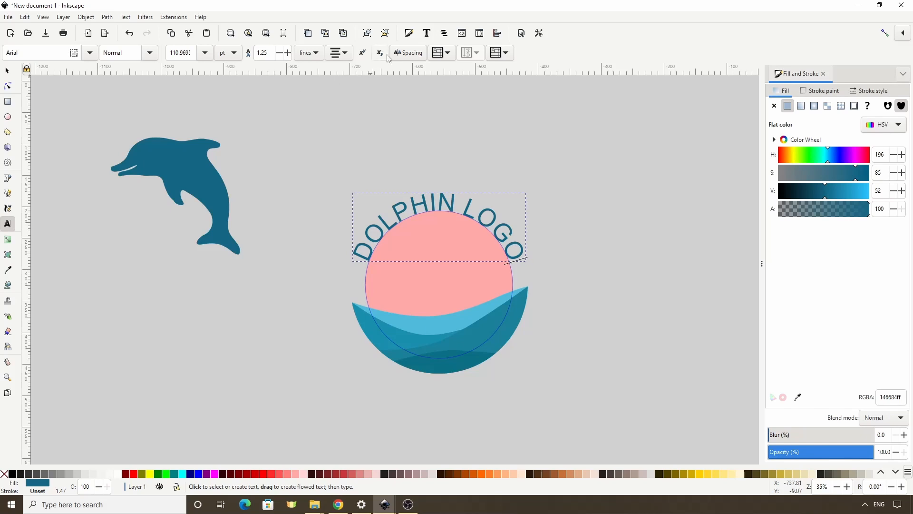
click(408, 53)
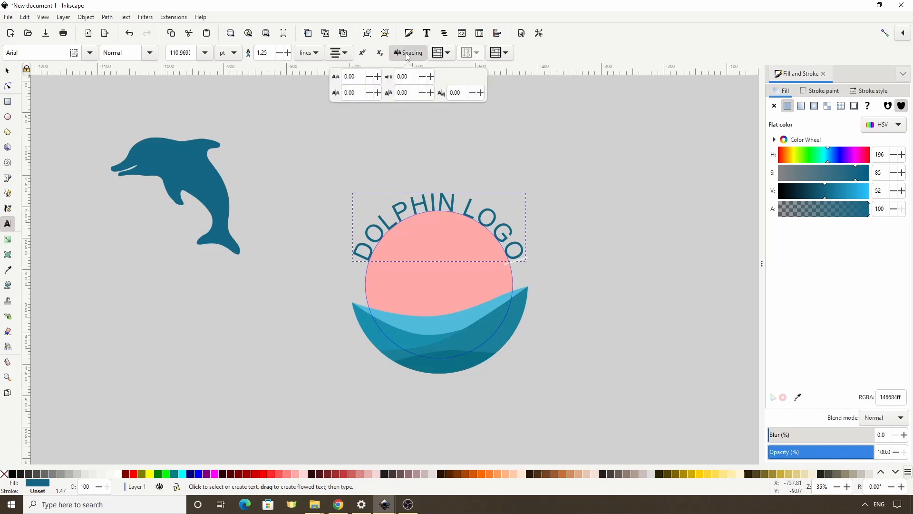
click(359, 75)
scroll(360, 74, up, 6)
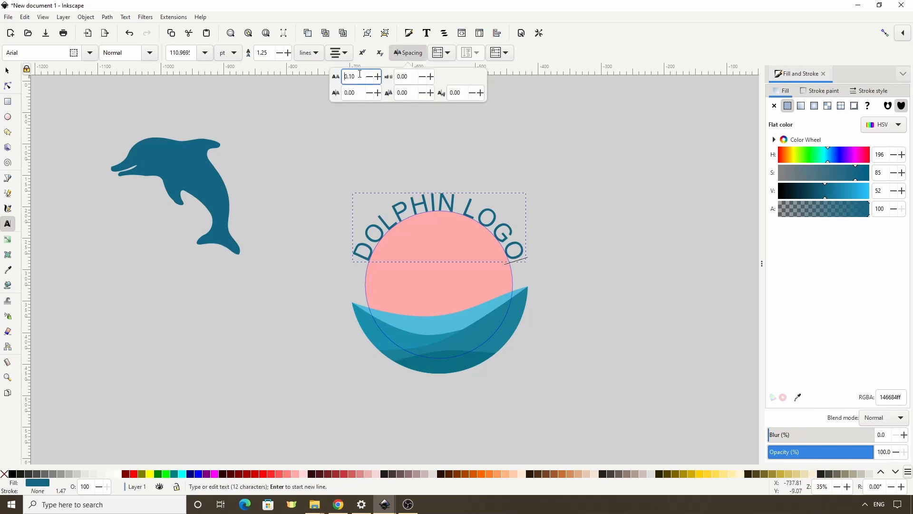
text(5)
key(Return)
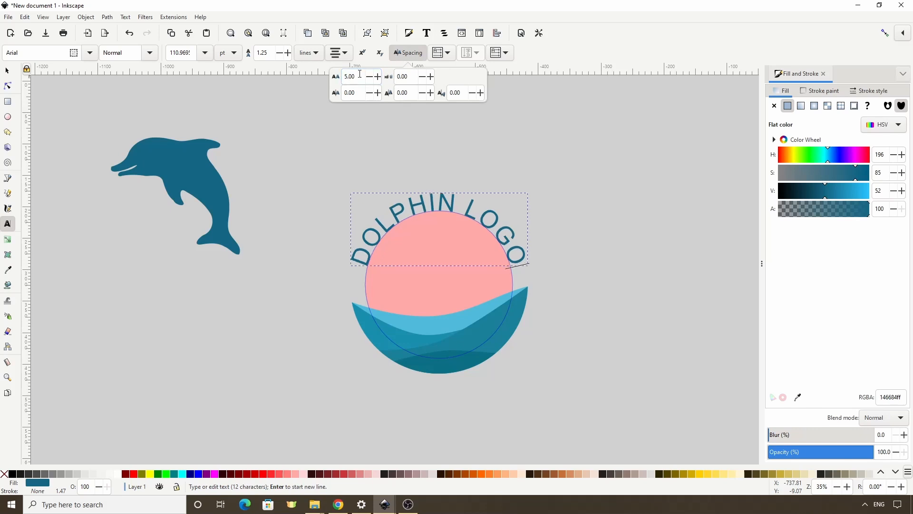
triple_click(354, 76)
text(12.0)
key(Return)
triple_click(357, 77)
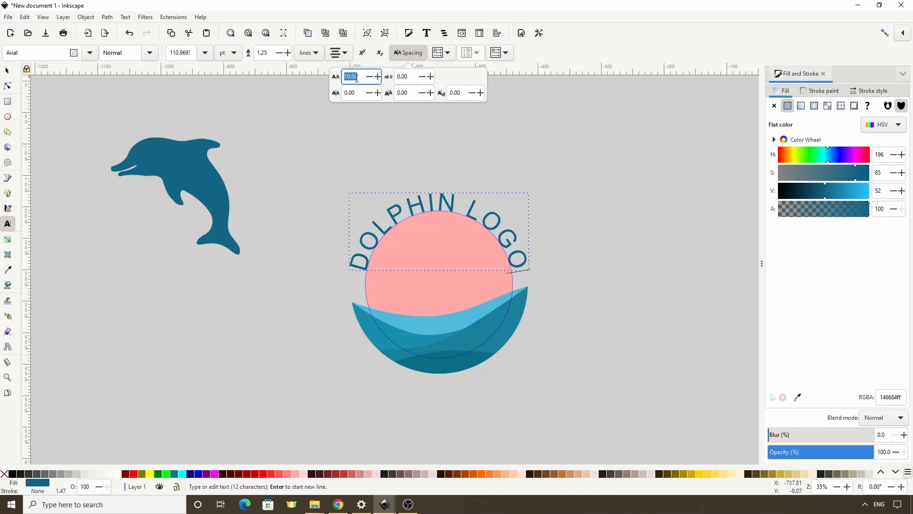
text(12)
key(Return)
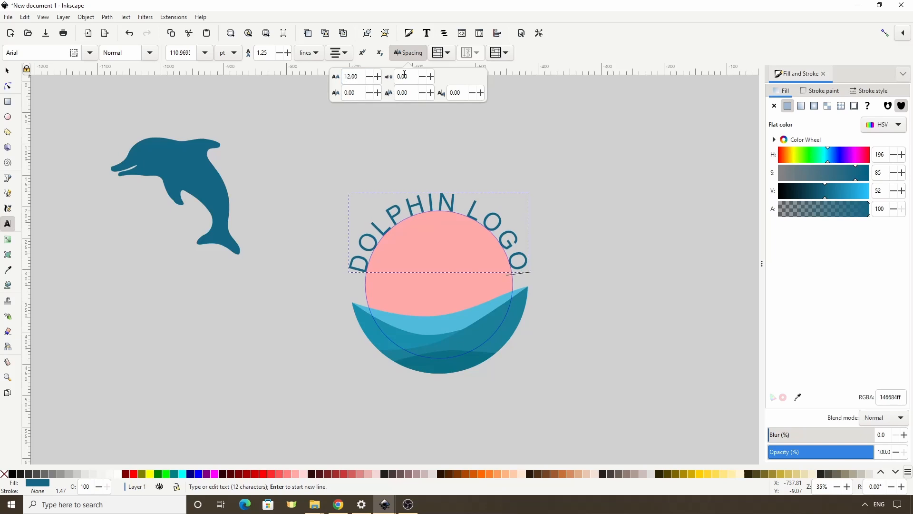
Step: Set the spacing between the words DOLPHIN and LOGO to 15 px
double_click(405, 76)
text(5)
key(Return)
double_click(405, 77)
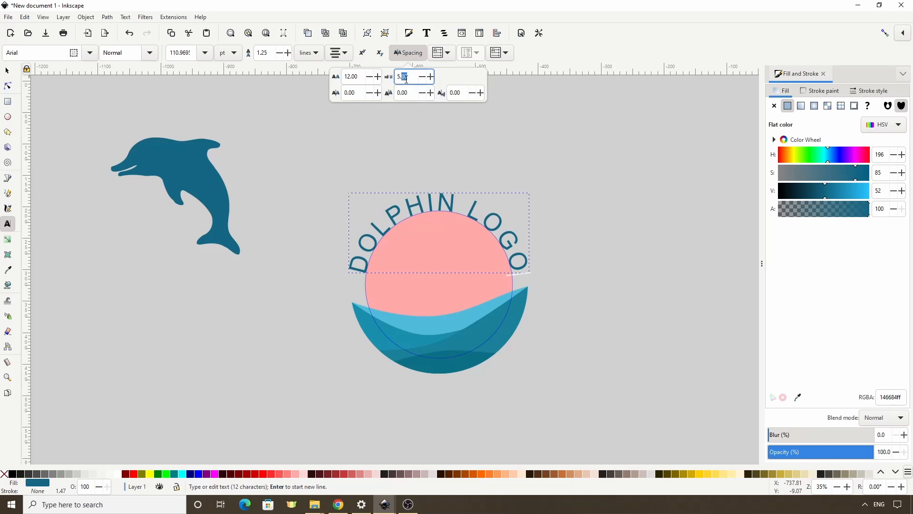
text(10)
key(Return)
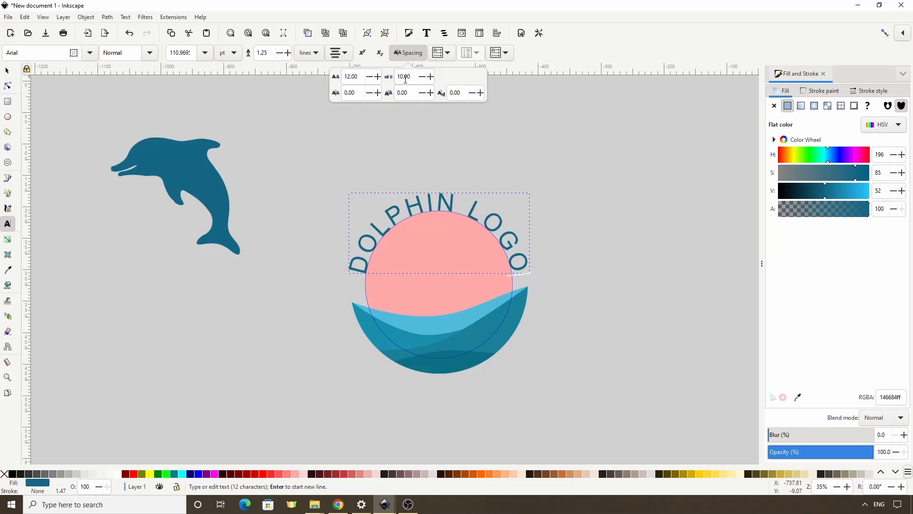
double_click(405, 77)
text(15)
key(Return)
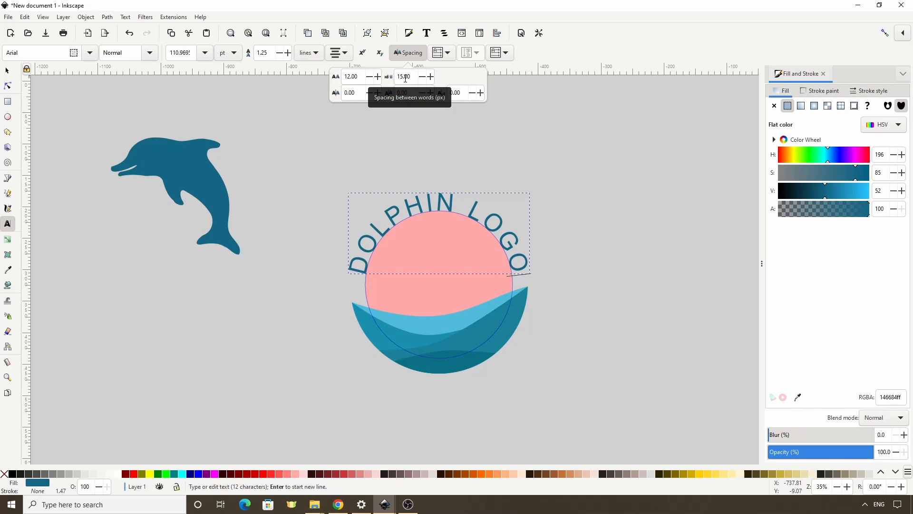
Step: Convert the arched text to paths and delete the pink circle beneath it
click(107, 17)
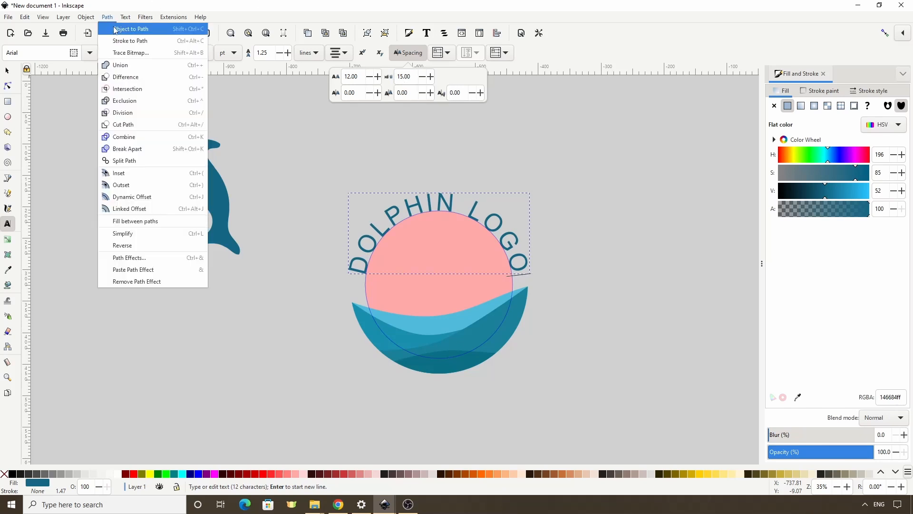
click(116, 27)
click(7, 71)
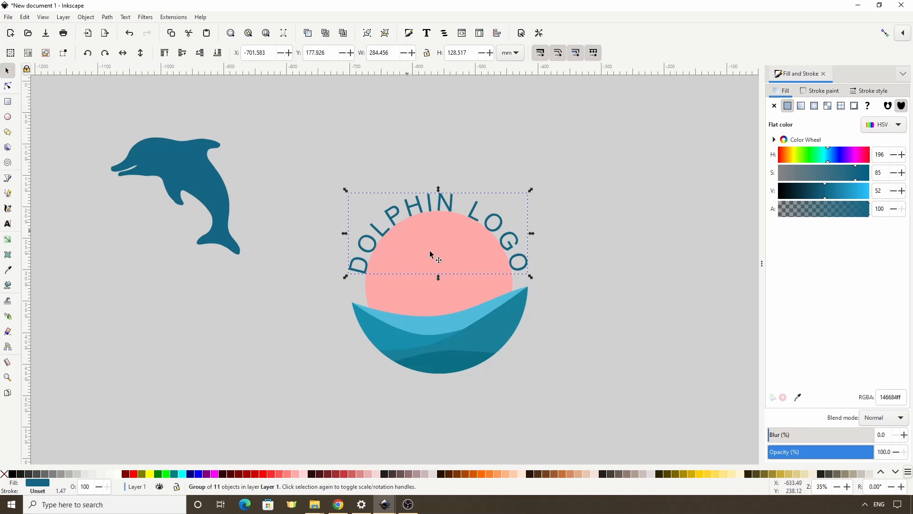
click(437, 250)
key(Delete)
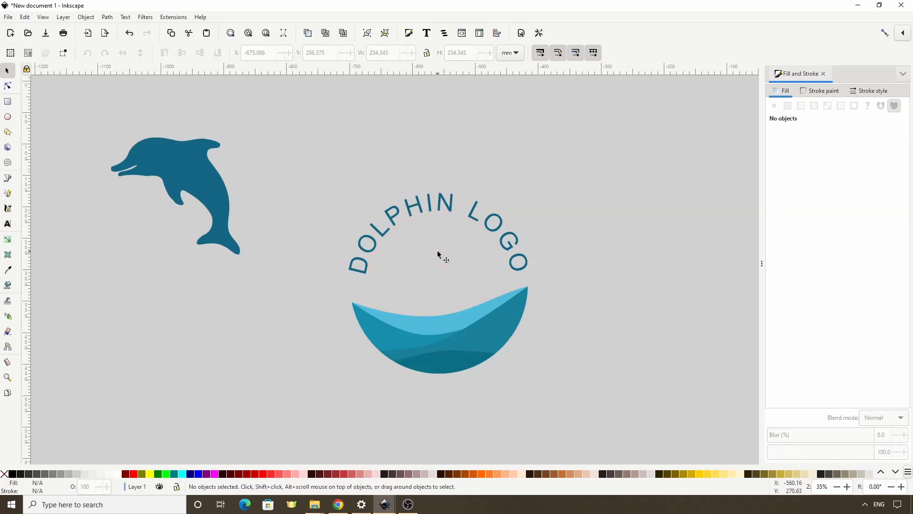
Step: Place the dolphin in front of the waves below the arched text, scaled down to about 155 mm wide by 141 mm high
click(188, 175)
drag(188, 176, 449, 263)
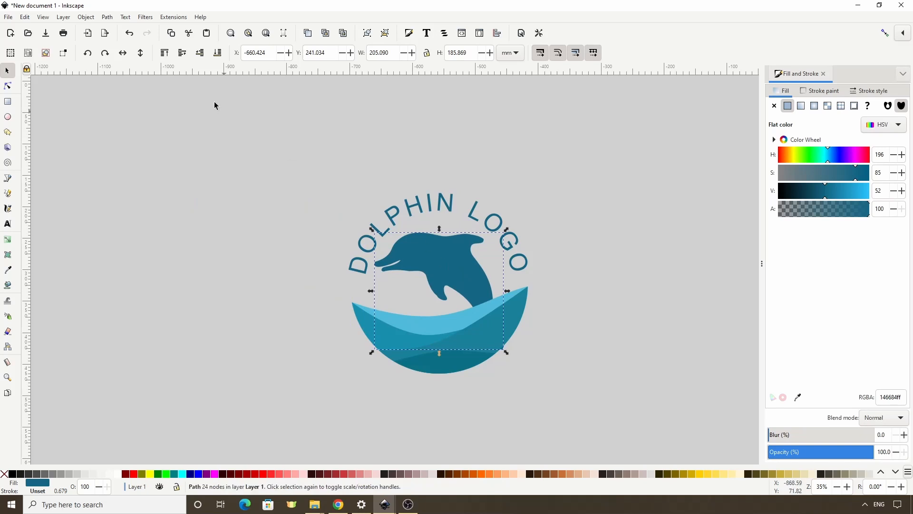
click(168, 54)
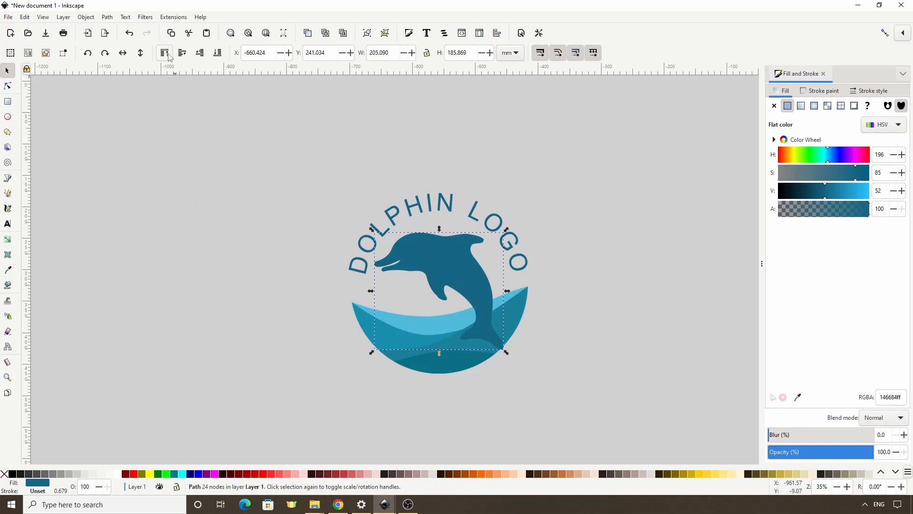
drag(507, 352, 494, 335)
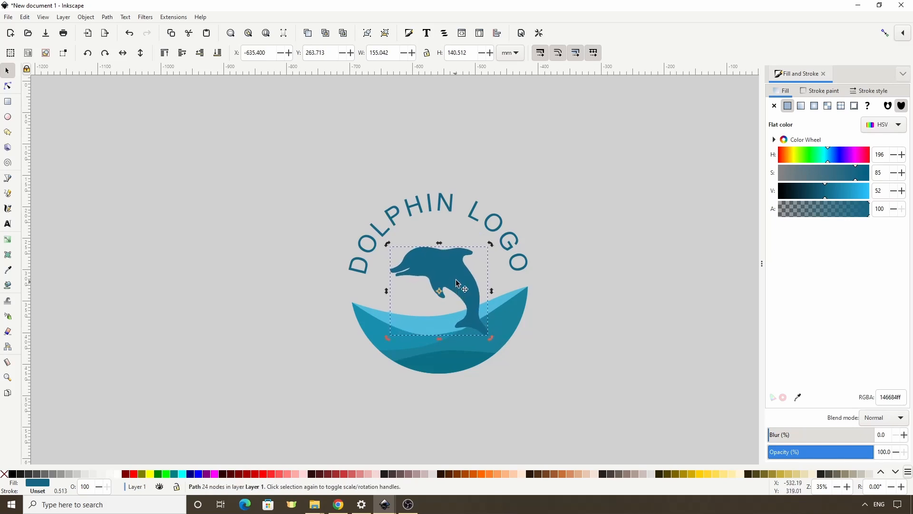
Step: Tilt the dolphin slightly counter-clockwise and mirror it horizontally, positioned just above the waves within the arched text
drag(492, 243, 474, 235)
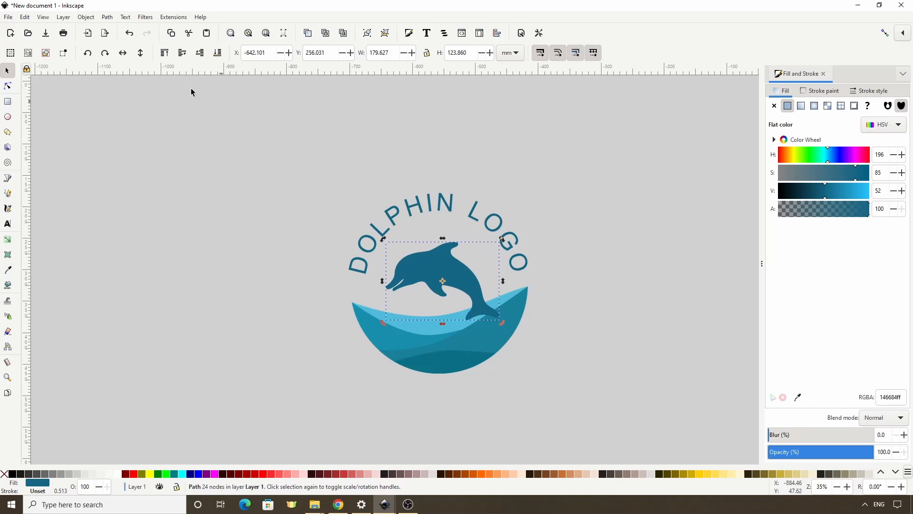
click(123, 53)
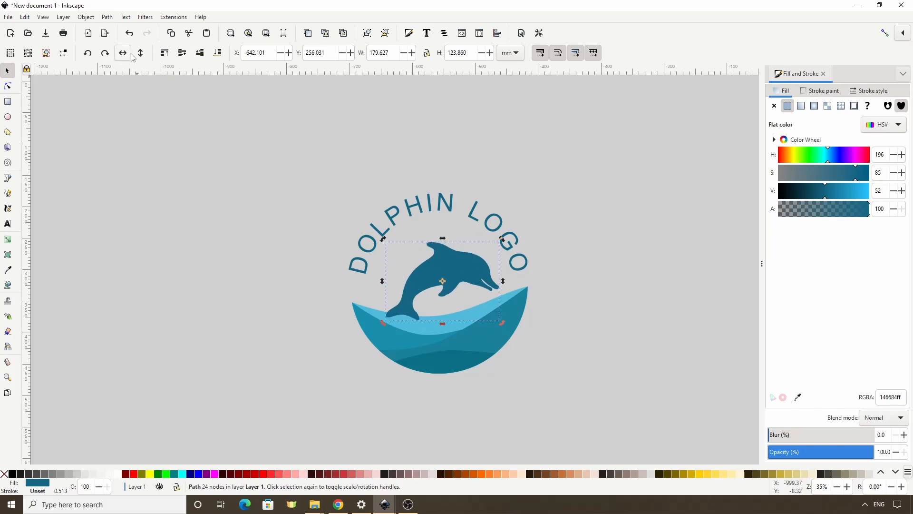
drag(453, 266, 444, 253)
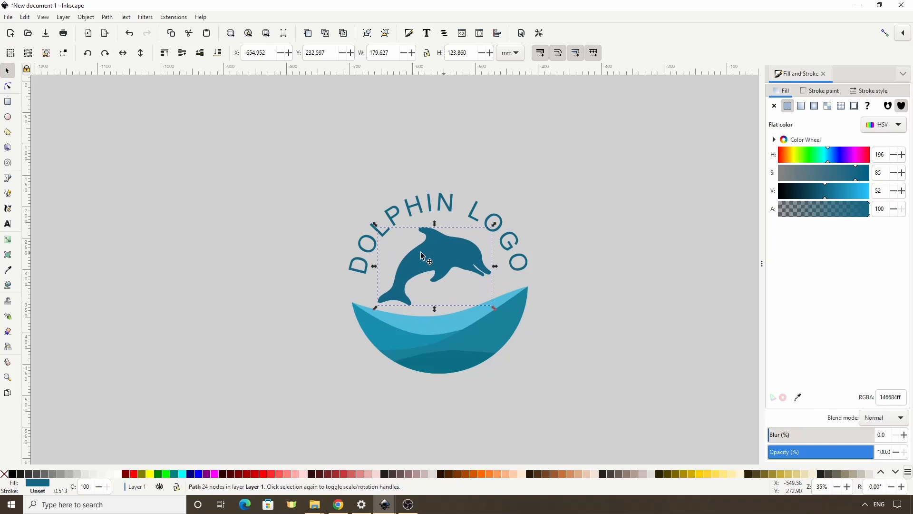
click(247, 208)
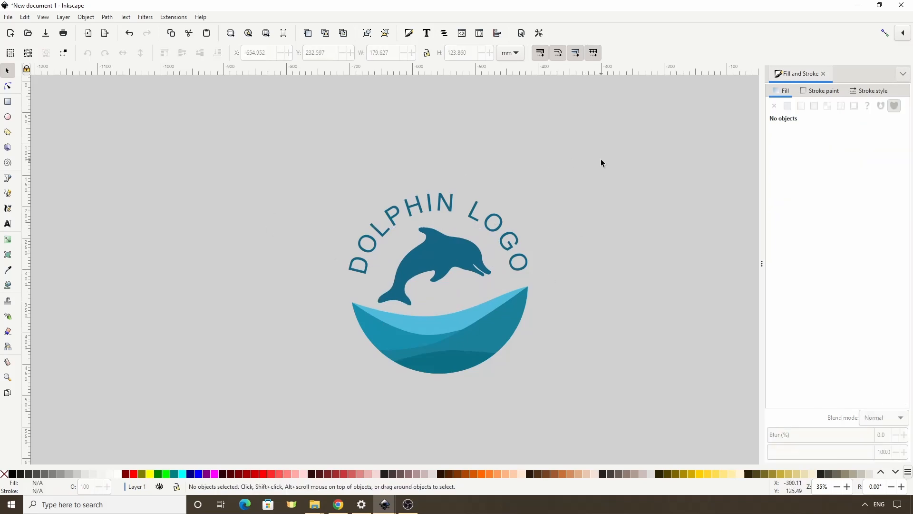